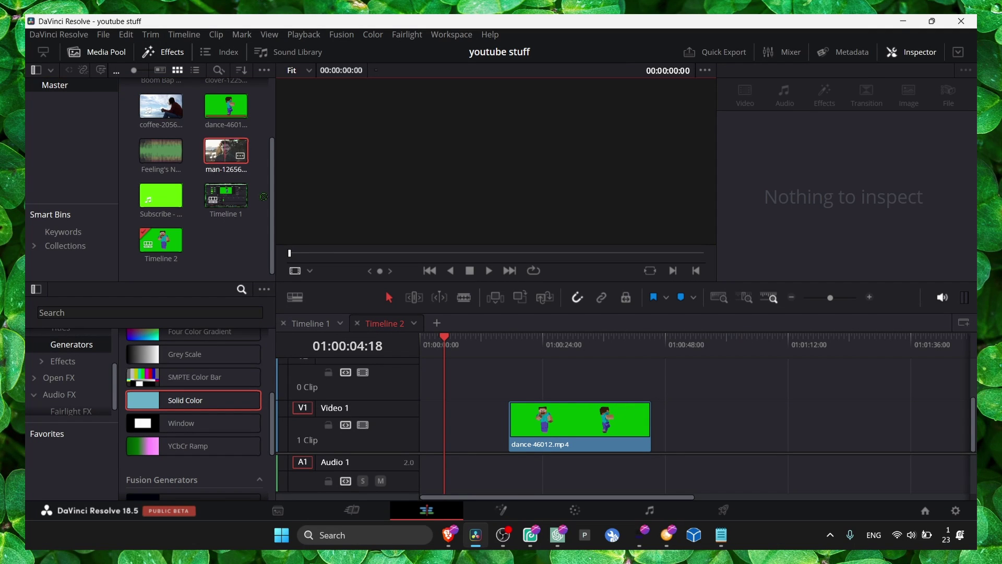
Delete the green-screen dance clip from Video 1
left_click(437, 338)
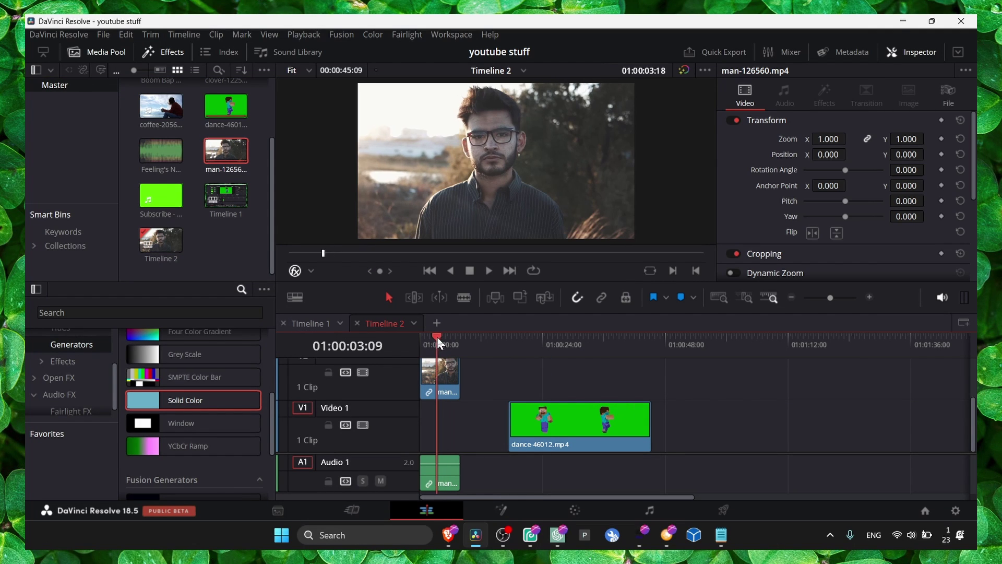
left_click(548, 361)
left_click(556, 420)
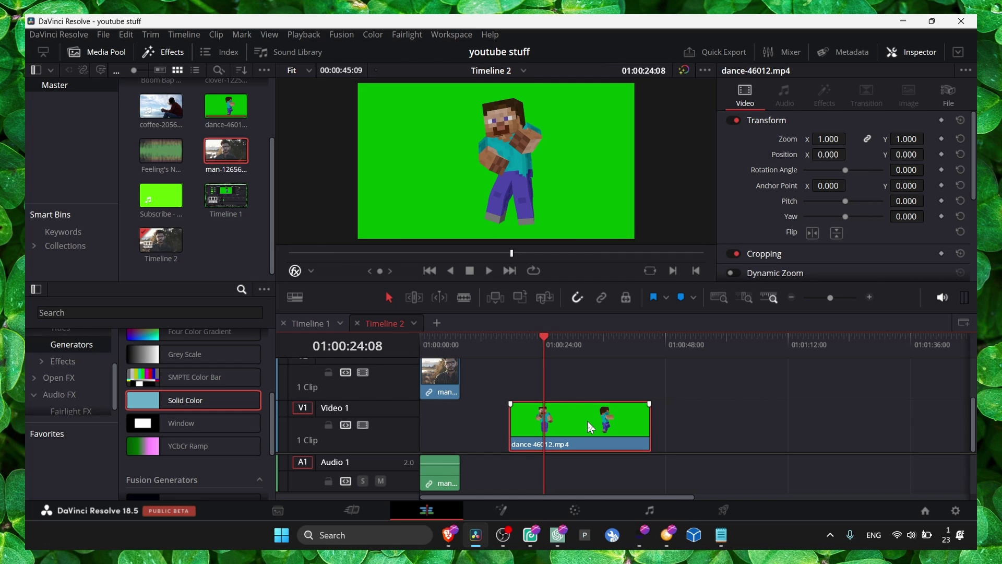
key("Delete")
Delete the man clip's audio on Audio 1 and move the man clip from Video 2 to Video 1
key("Home")
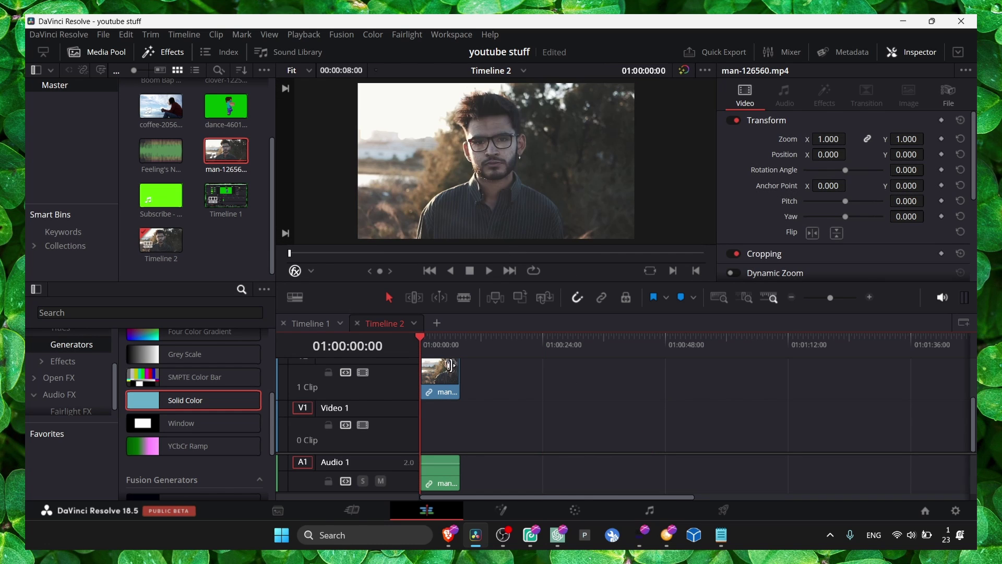
left_click_drag(451, 348, 440, 346)
left_click(457, 374)
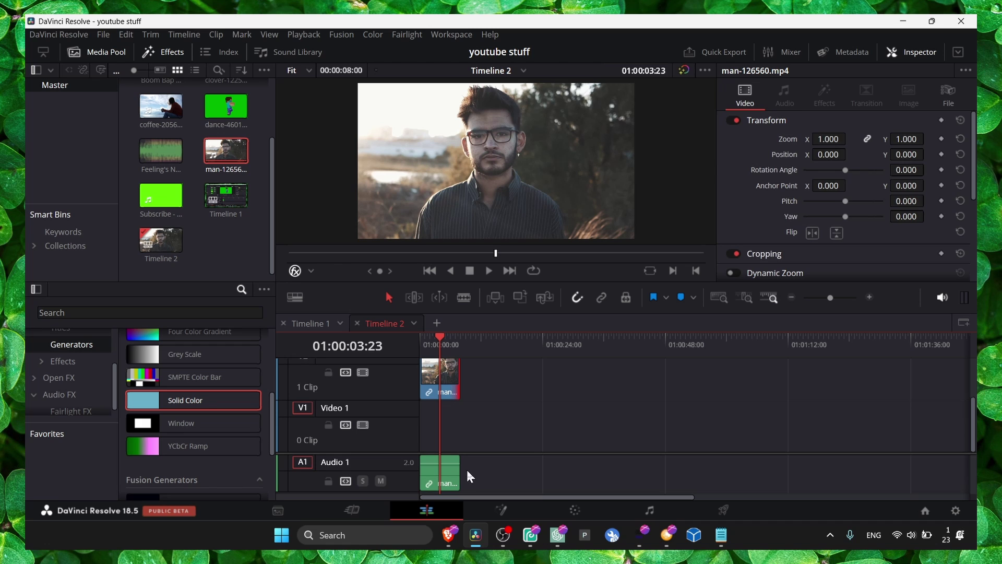
left_click(452, 470)
key("Delete")
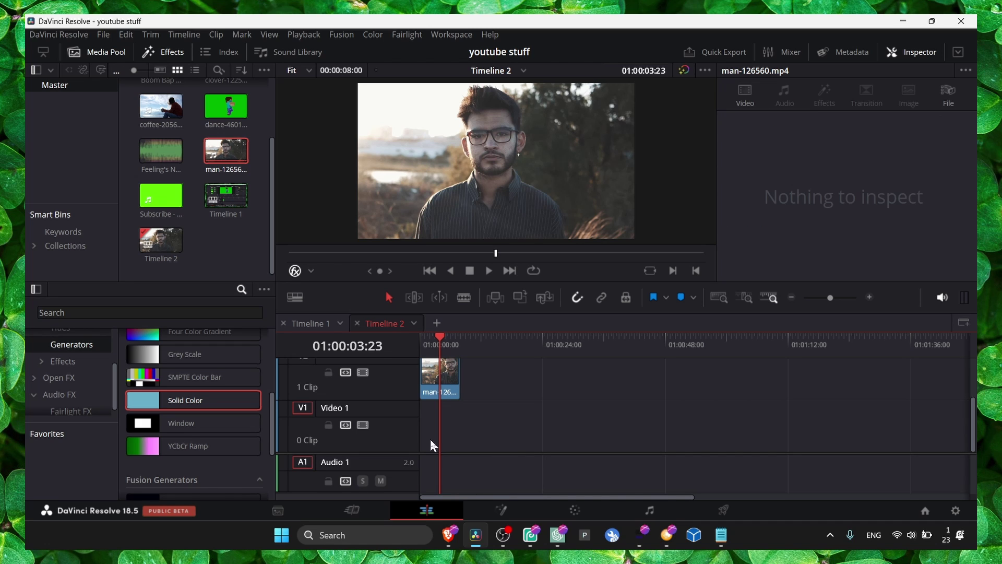
left_click_drag(404, 453, 406, 476)
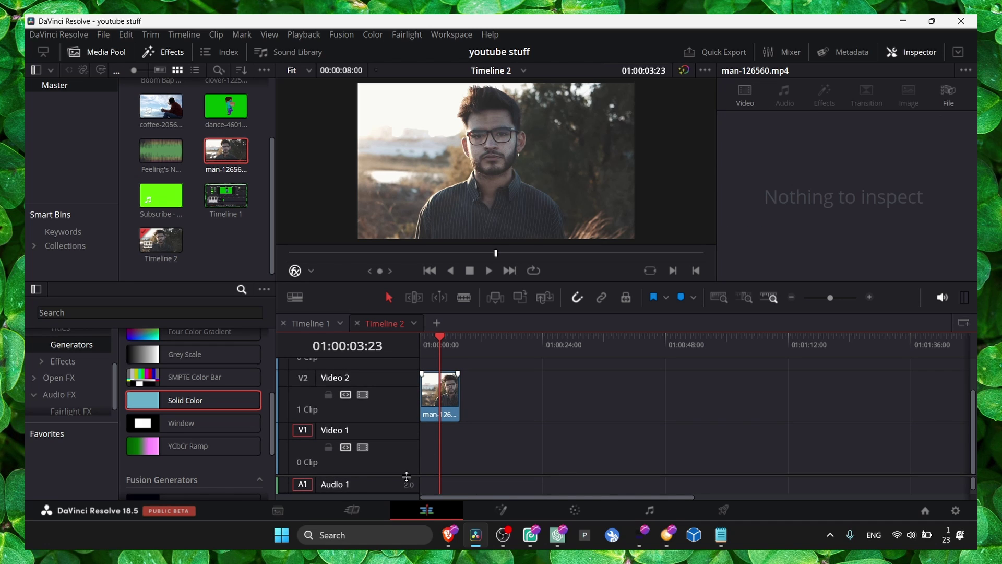
left_click_drag(452, 419, 446, 450)
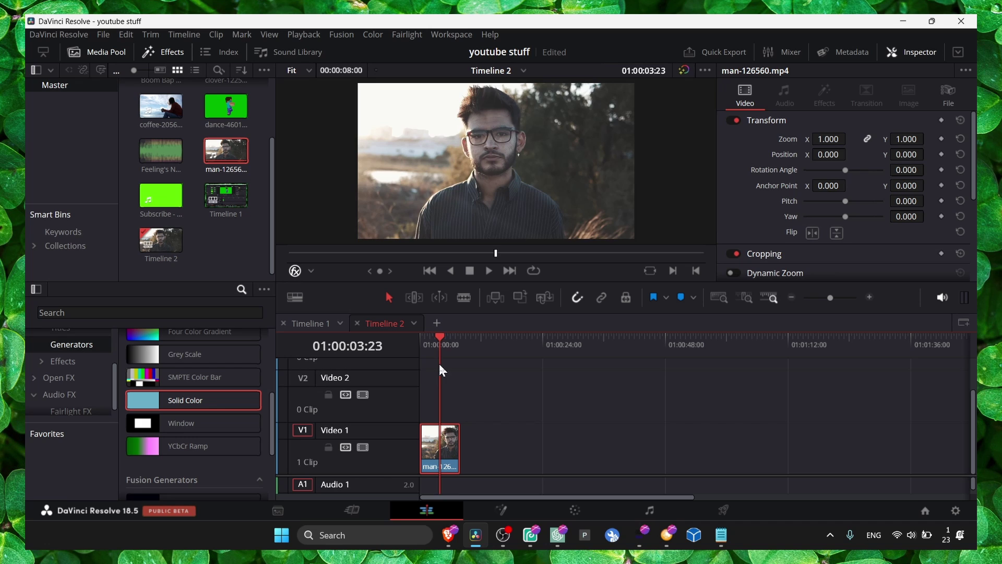
Park the playhead at 01:00:04:02 and turn on the viewer's Transform overlay
left_click_drag(441, 345, 442, 347)
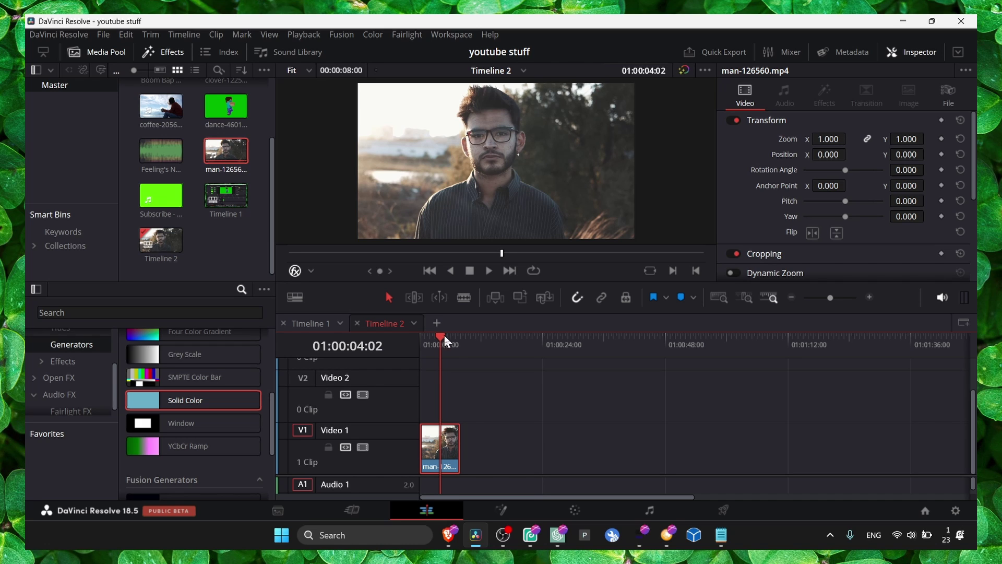
left_click(311, 270)
left_click(324, 287)
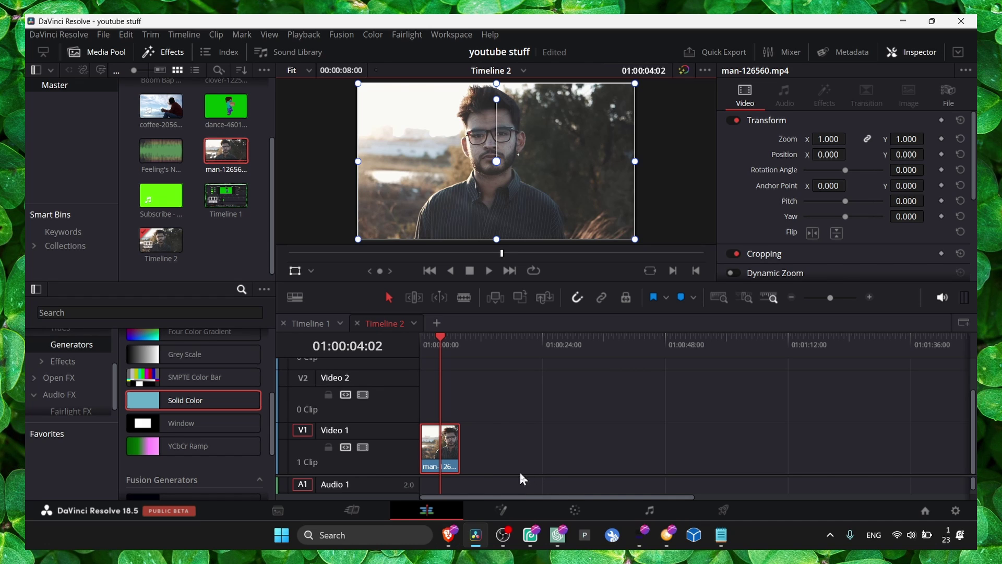
mouse_move(452, 526)
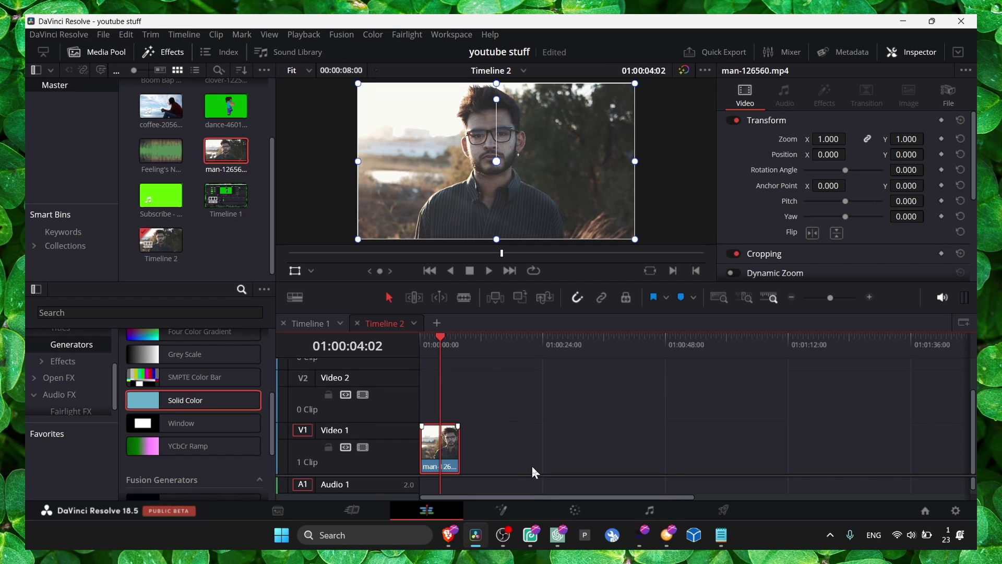
Switch to the Color page, hide the Gallery, and show the Window palette
left_click(574, 512)
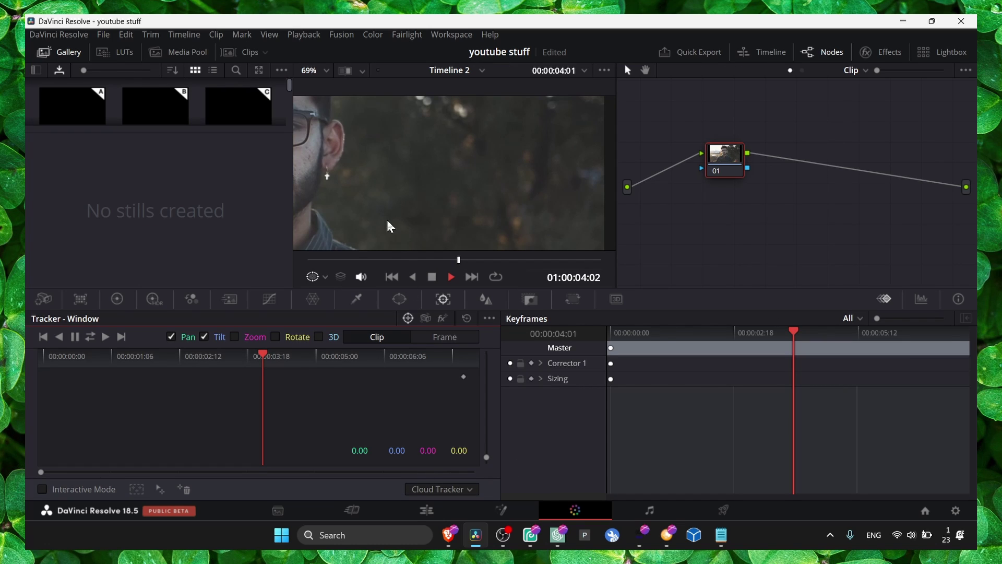
scroll(387, 223, "down", 3)
left_click(59, 56)
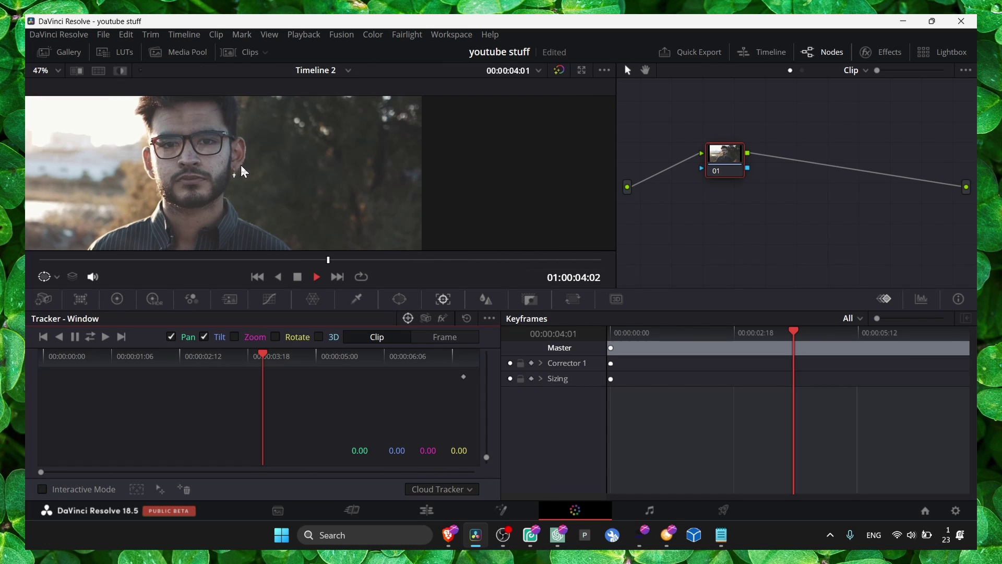
scroll(377, 158, "down", 2)
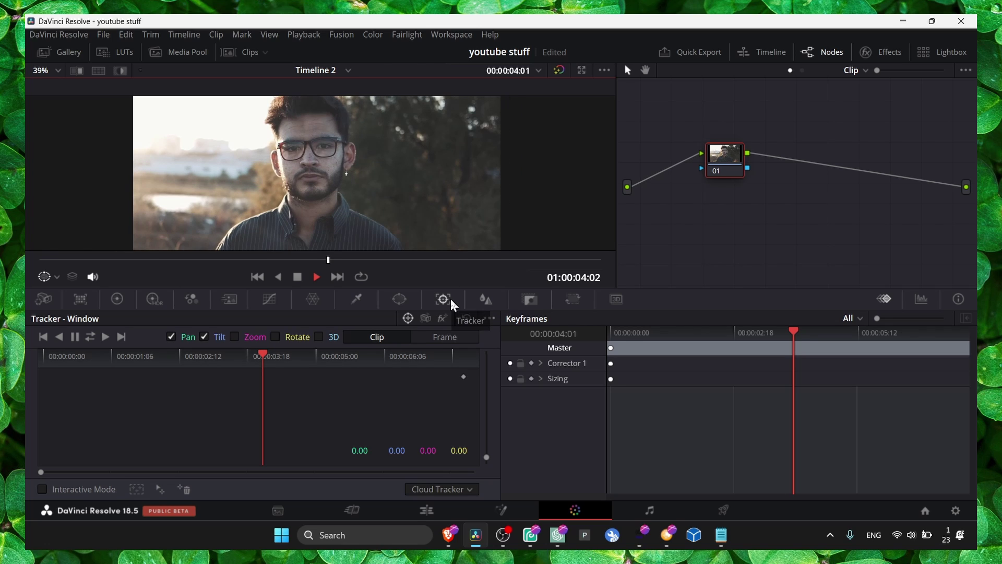
left_click(398, 301)
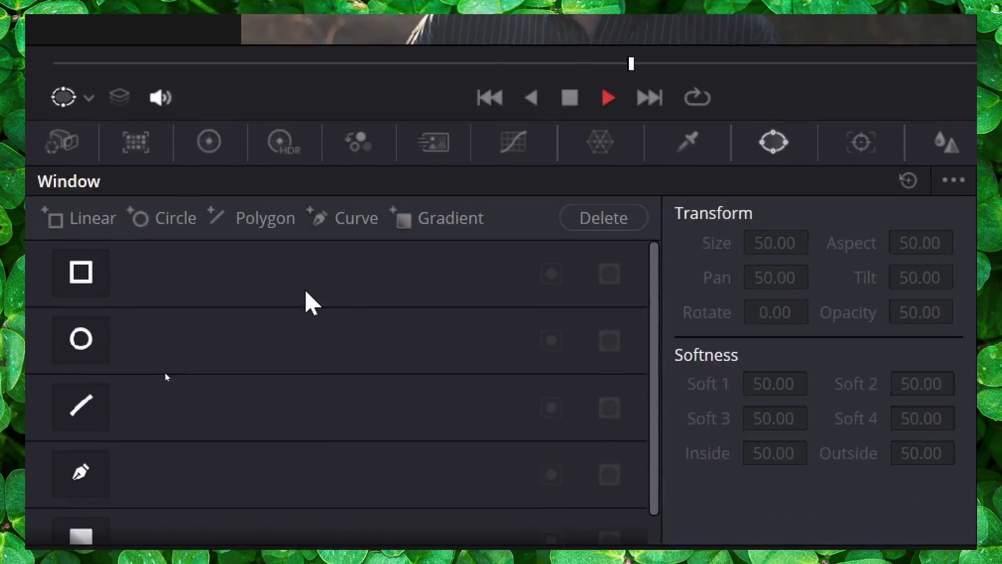
Pick the Curve window and trace points along the man's left shoulder, undoing stray neck points
left_click(92, 477)
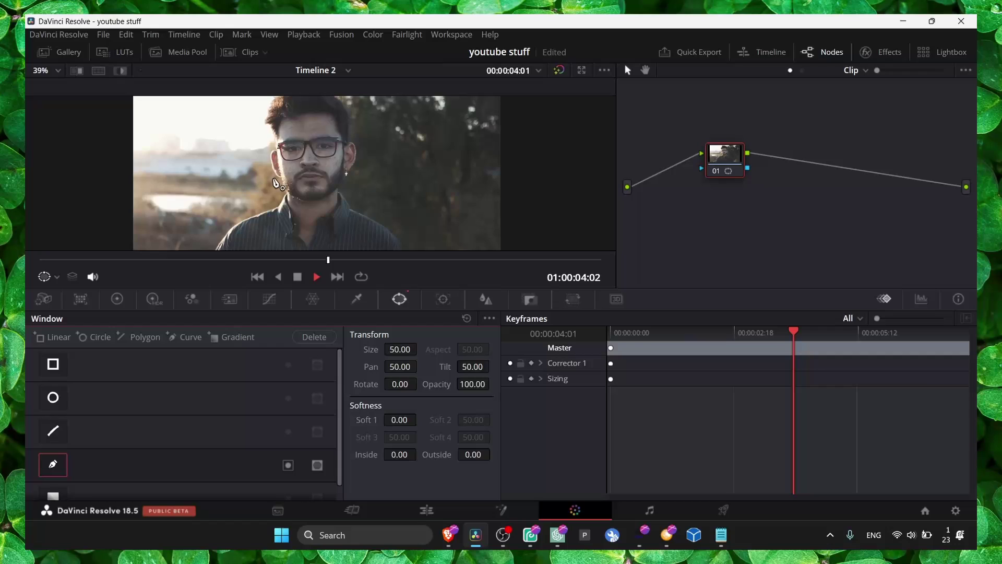
left_click_drag(310, 186, 308, 175)
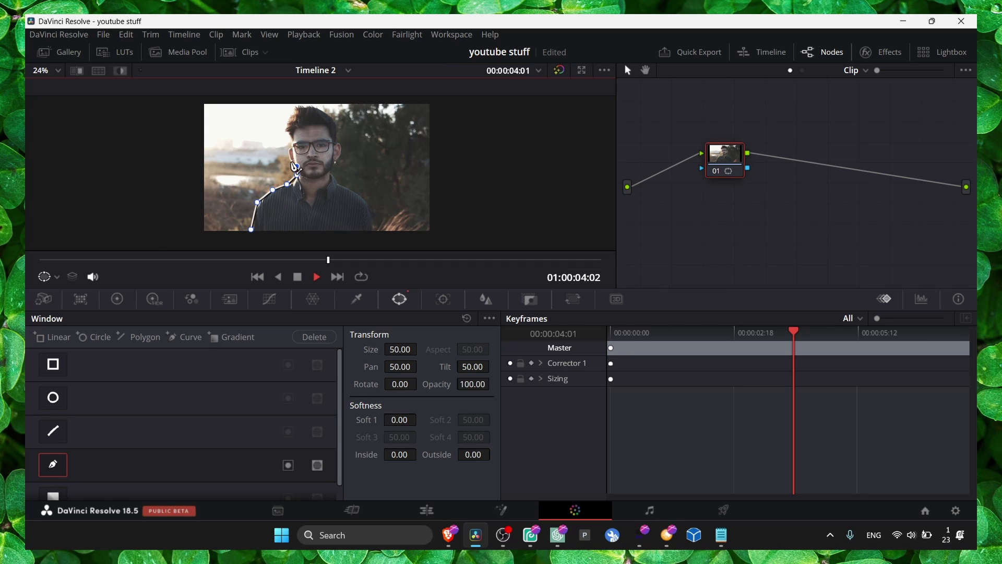
scroll(295, 166, "up", 5)
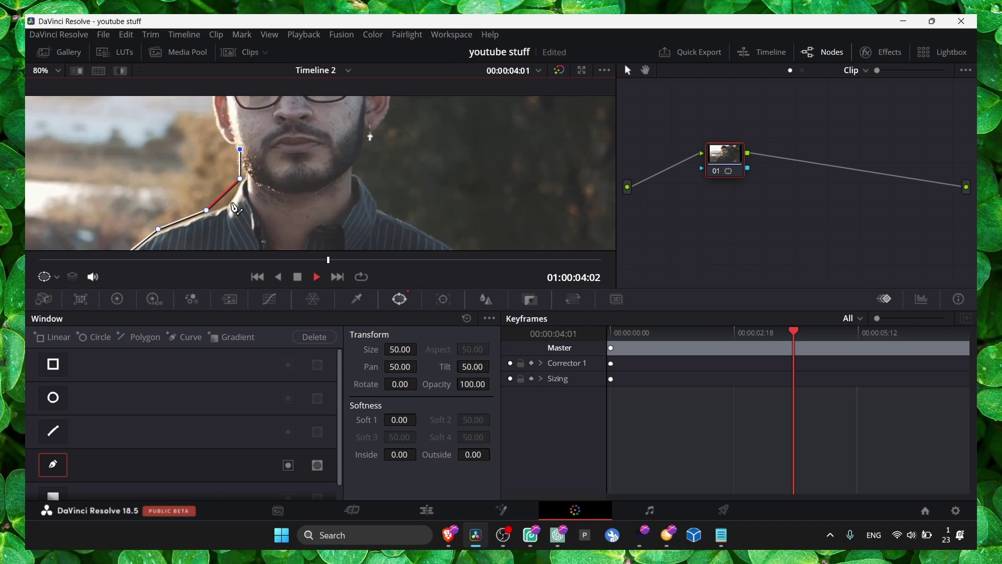
left_click_drag(207, 211, 215, 209)
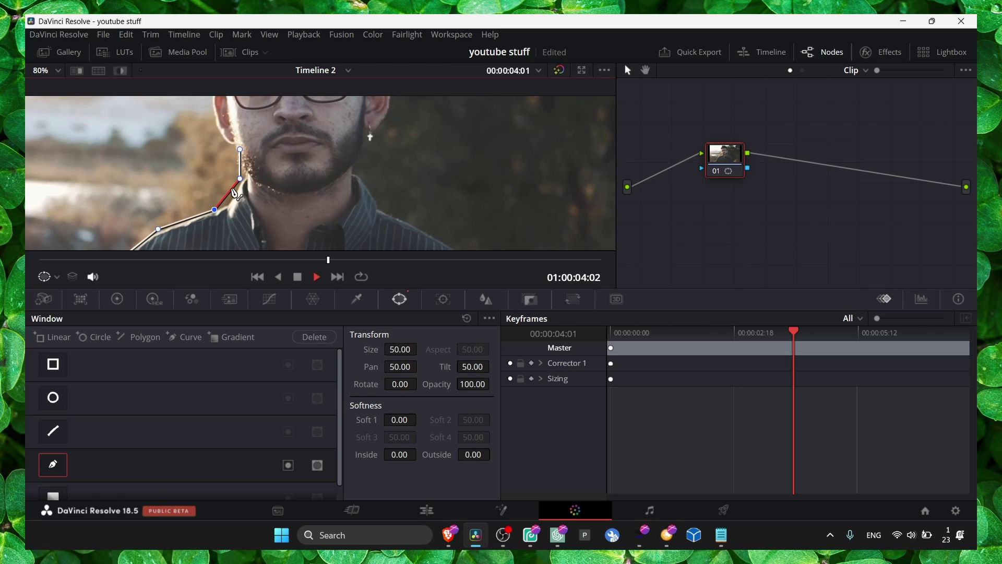
left_click(230, 190)
key("ctrl+z")
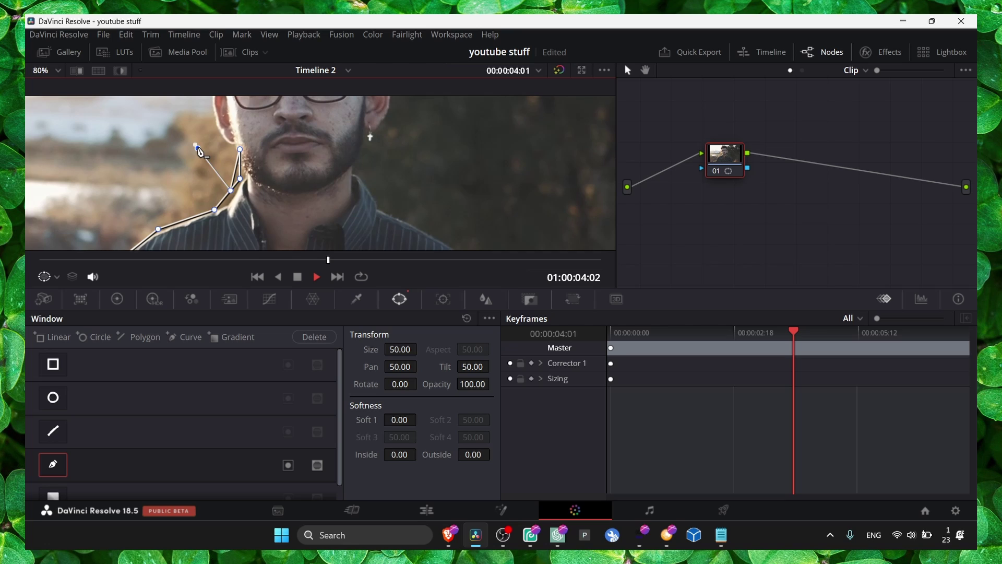
key("ctrl+z")
key("ctrl+z")
key("ctrl+z")
key("ctrl+z")
key("ctrl+z")
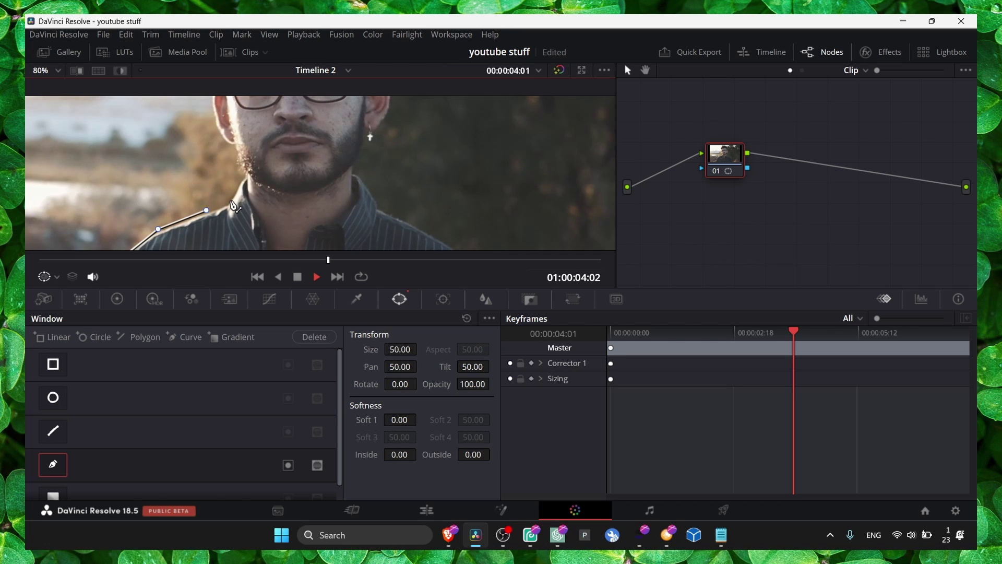
Add curve points up and around the right side of the head, then close the shape
left_click(245, 174)
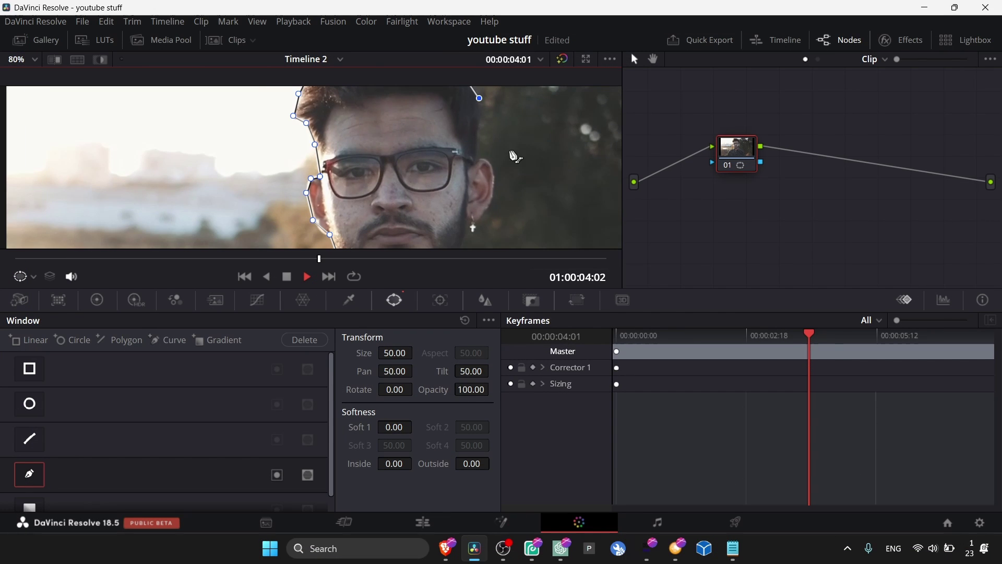
left_click(476, 161)
left_click(495, 176)
left_click(494, 194)
left_click(491, 212)
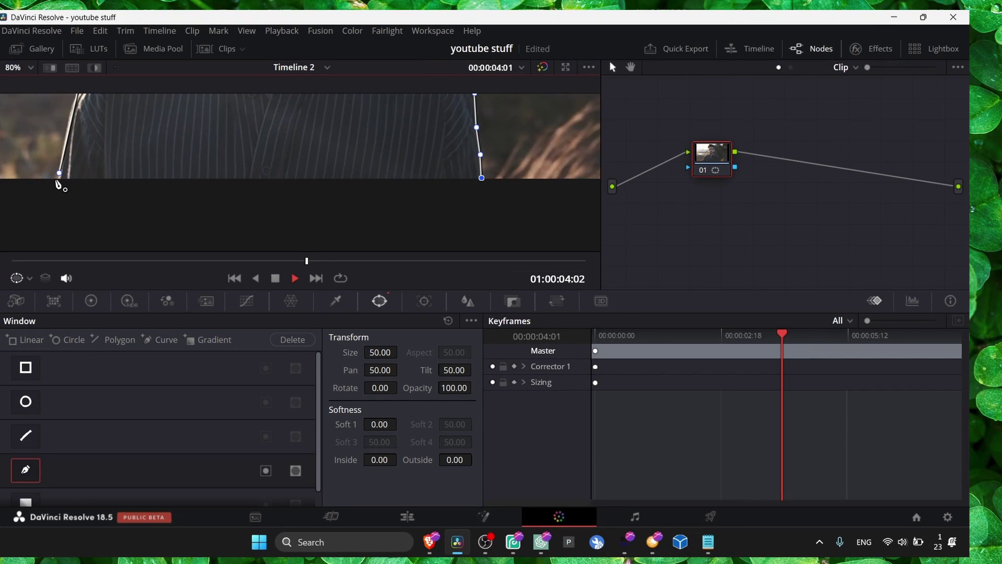
left_click(65, 175)
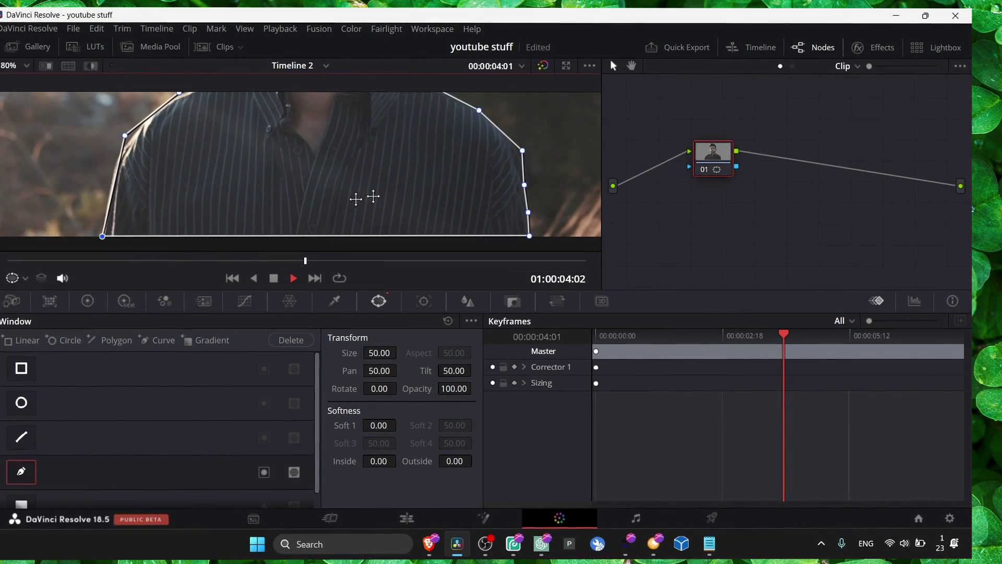
left_click(522, 152)
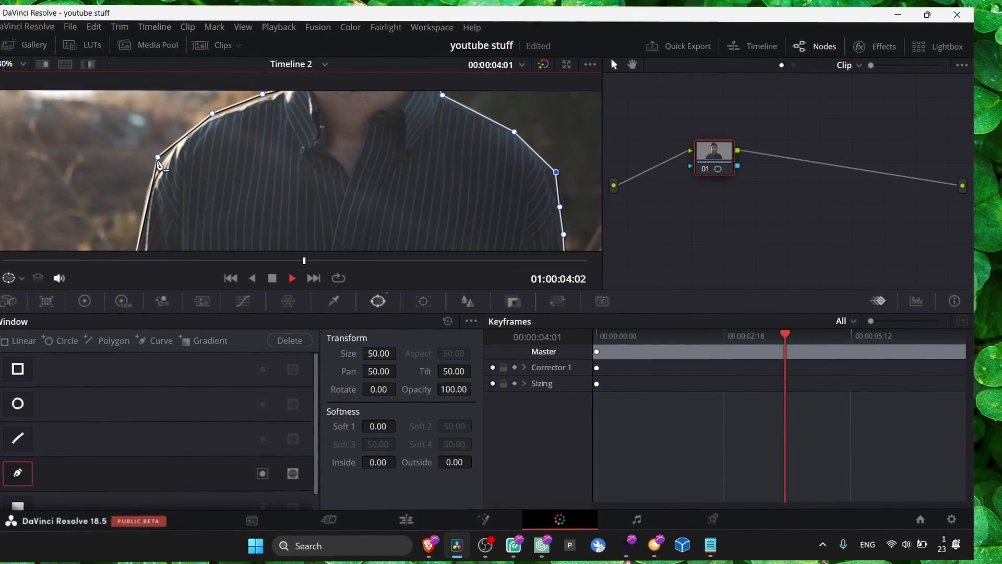
Refine the left shoulder points and set Soft 1 softness to 1.12
left_click_drag(158, 157, 149, 174)
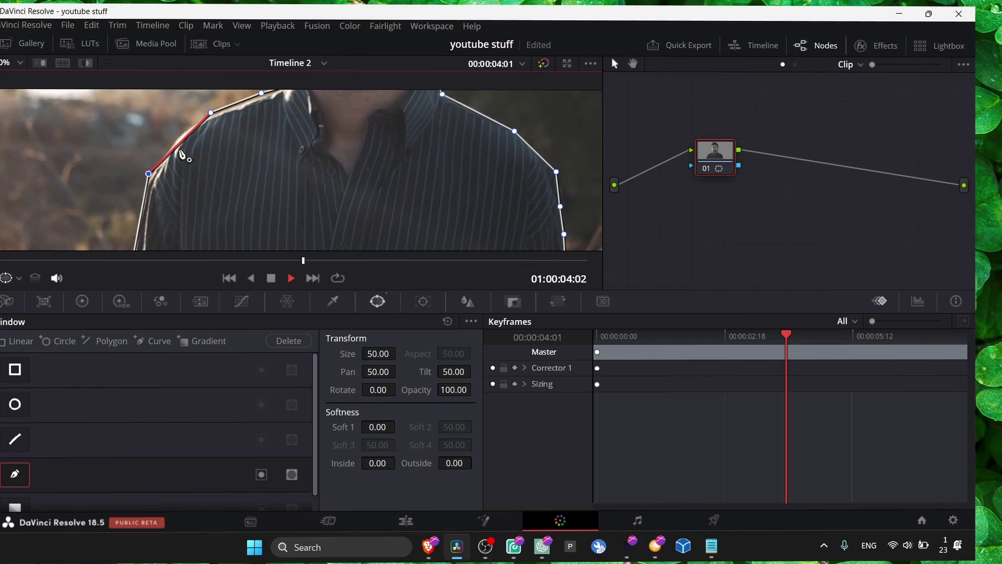
left_click(179, 150)
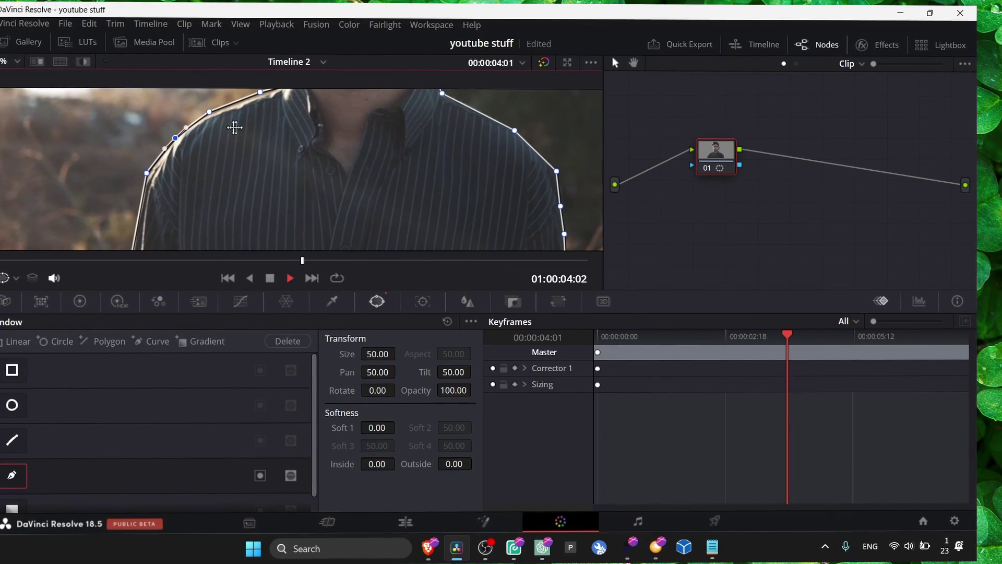
left_click_drag(235, 128, 226, 178)
left_click(224, 180)
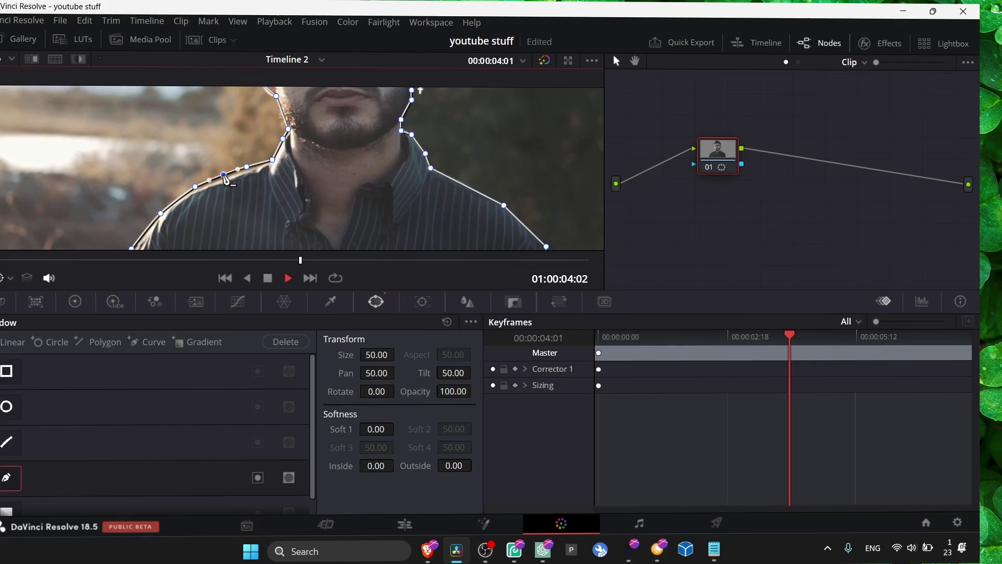
left_click_drag(341, 160, 336, 236)
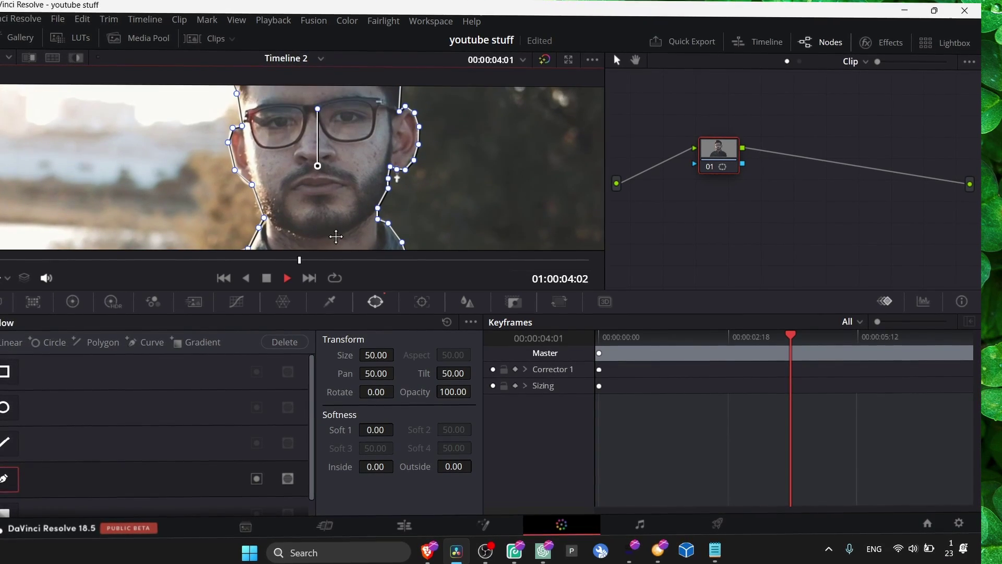
left_click_drag(304, 163, 279, 128)
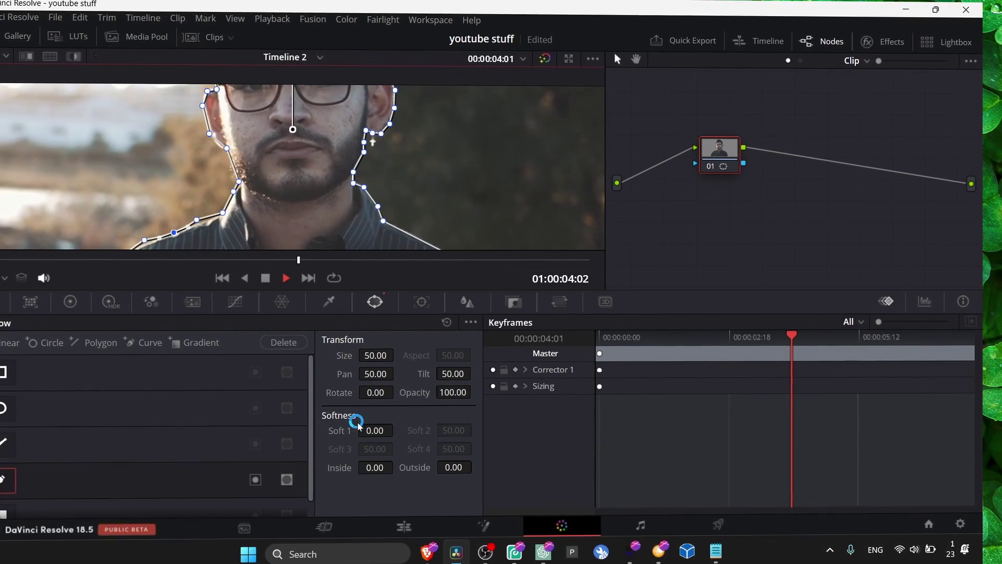
left_click_drag(358, 426, 397, 431)
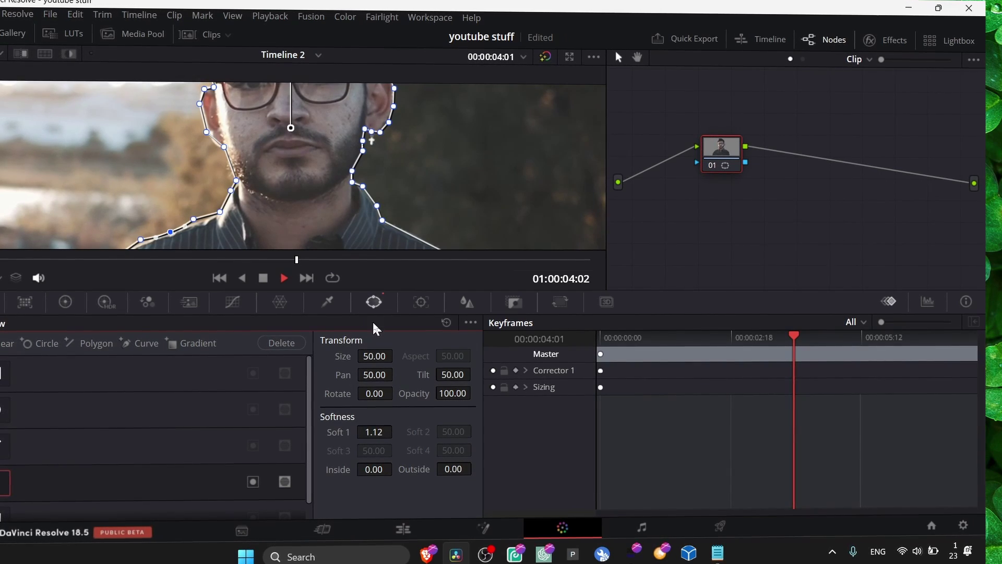
In the Tracker palette, track the curve window in reverse to the start, then forward to the end
left_click(421, 302)
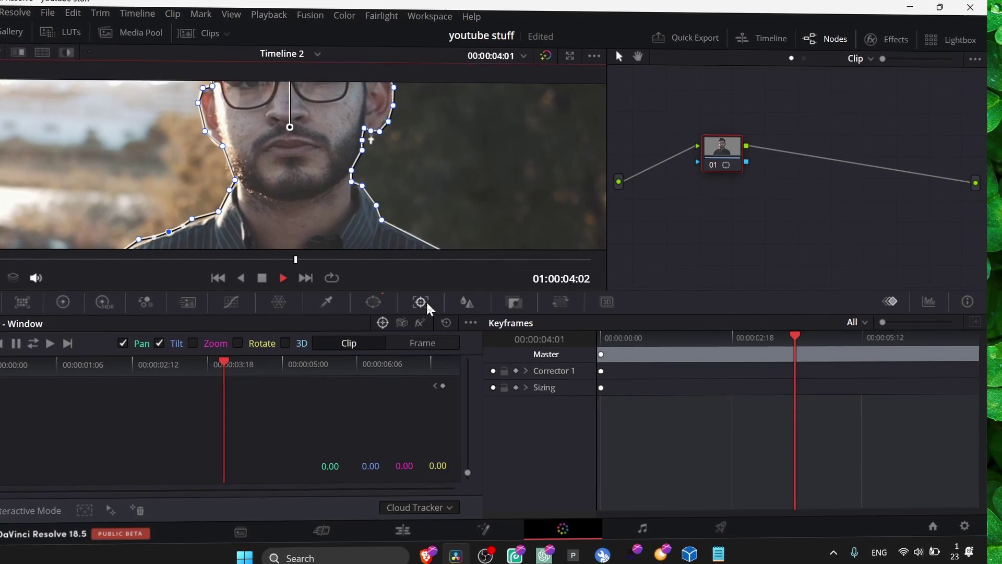
left_click_drag(223, 365, 1, 366)
scroll(219, 215, "down", 6)
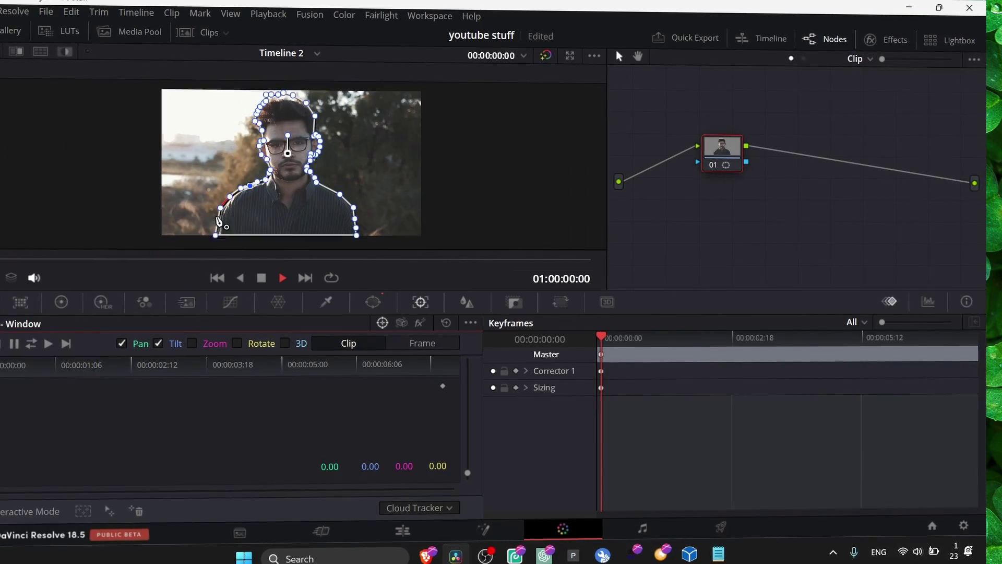
left_click_drag(5, 259, 301, 265)
scroll(307, 181, "up", 3)
scroll(307, 182, "up", 2)
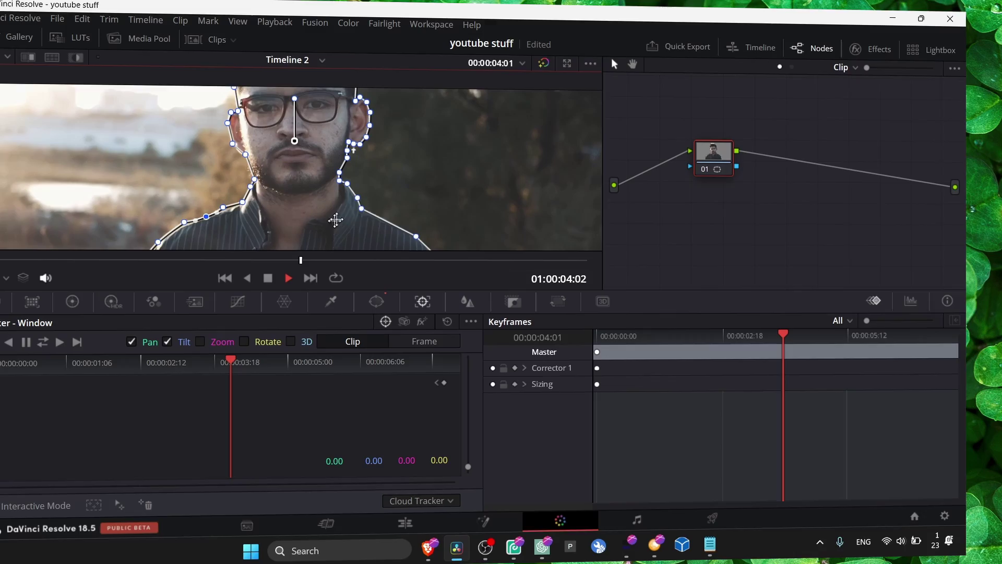
scroll(292, 230, "up", 3)
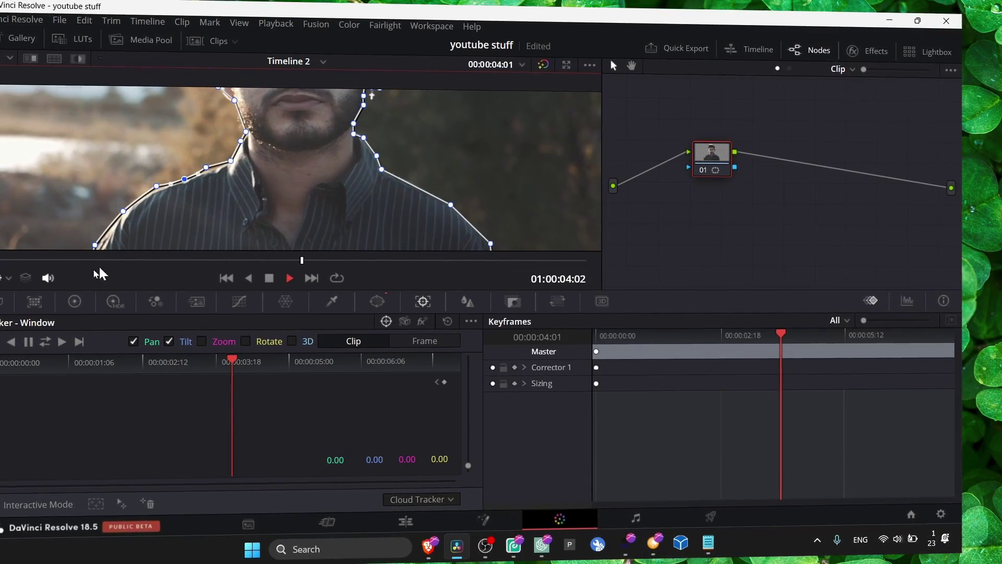
left_click(18, 346)
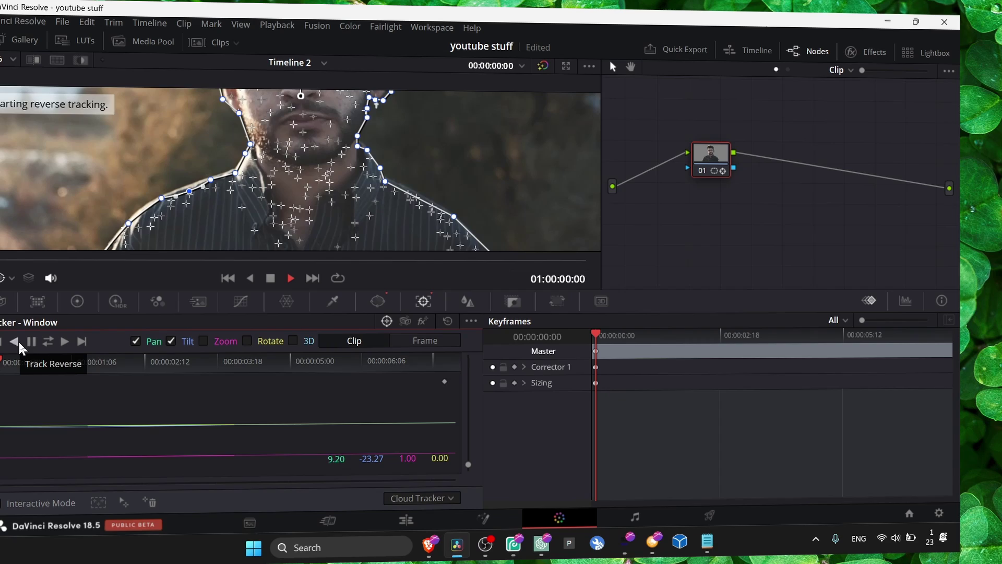
left_click(32, 342)
left_click(65, 342)
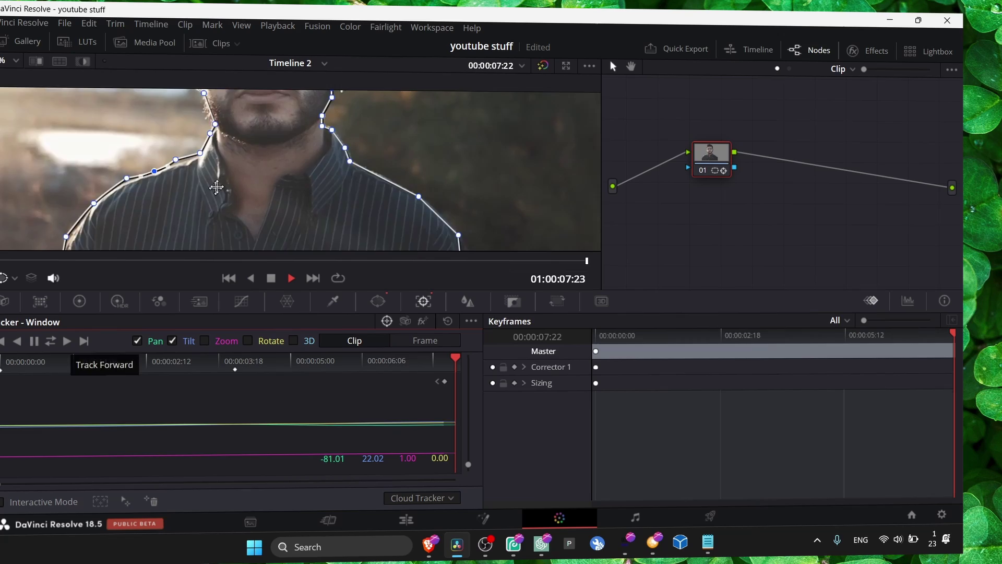
scroll(218, 187, "down", 3)
Add an Alpha Output to the node graph and wire node 01's mask output to it
right_click(737, 195)
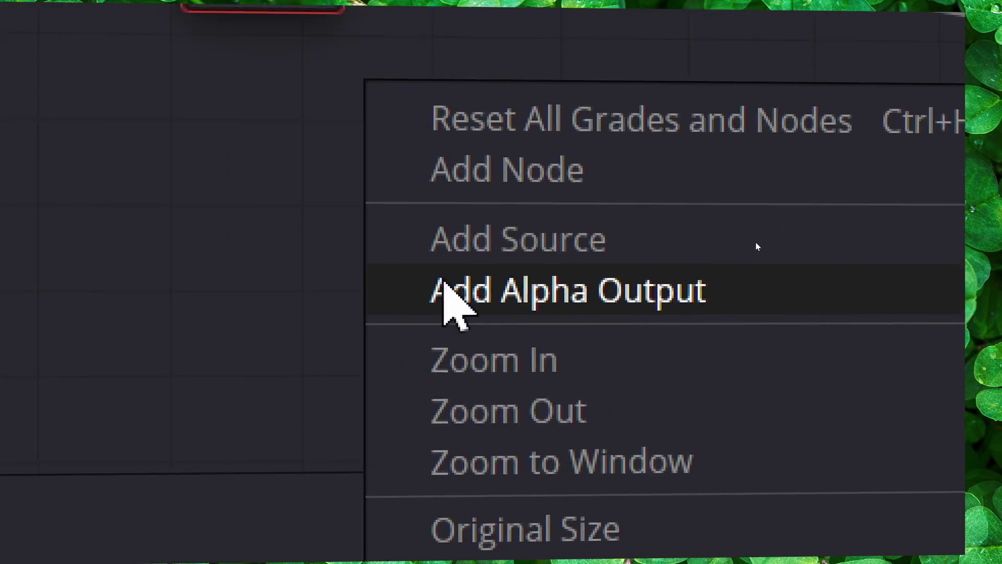
left_click(721, 217)
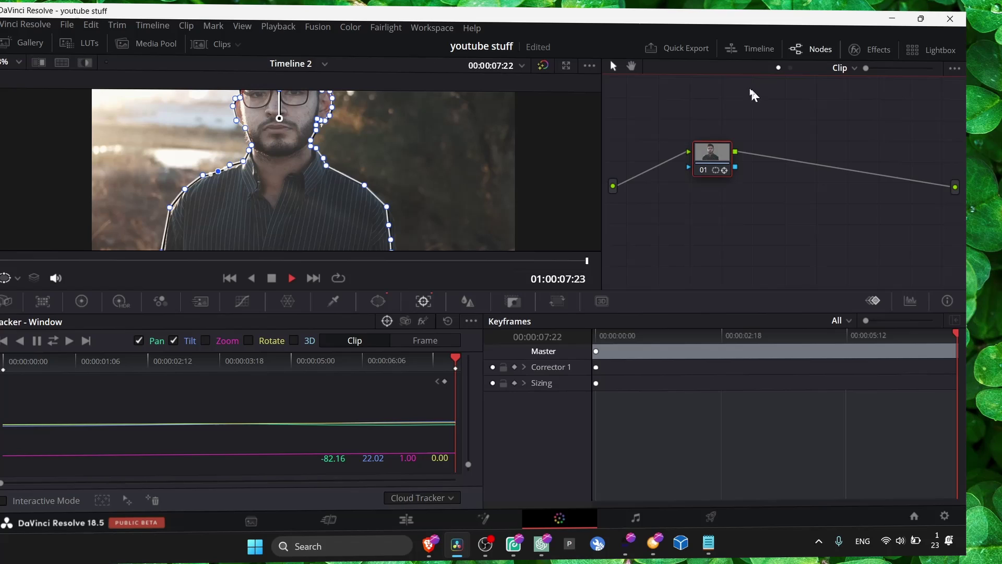
right_click(786, 196)
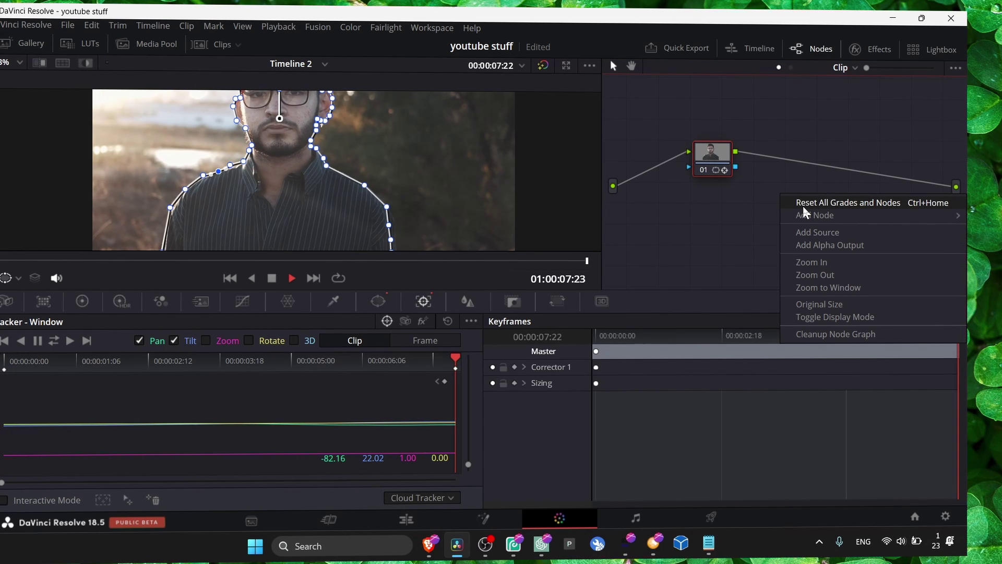
left_click(818, 246)
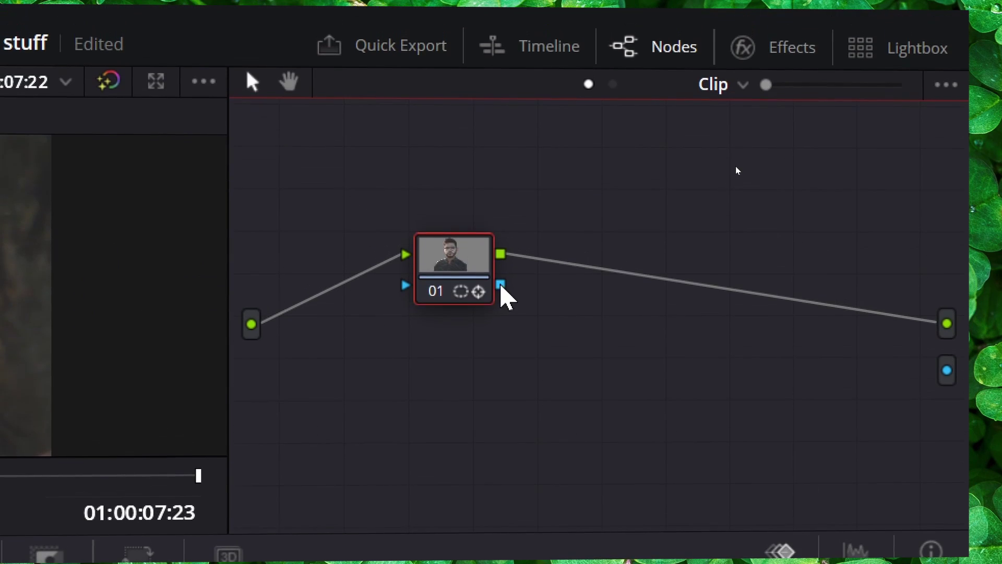
left_click_drag(501, 286, 947, 370)
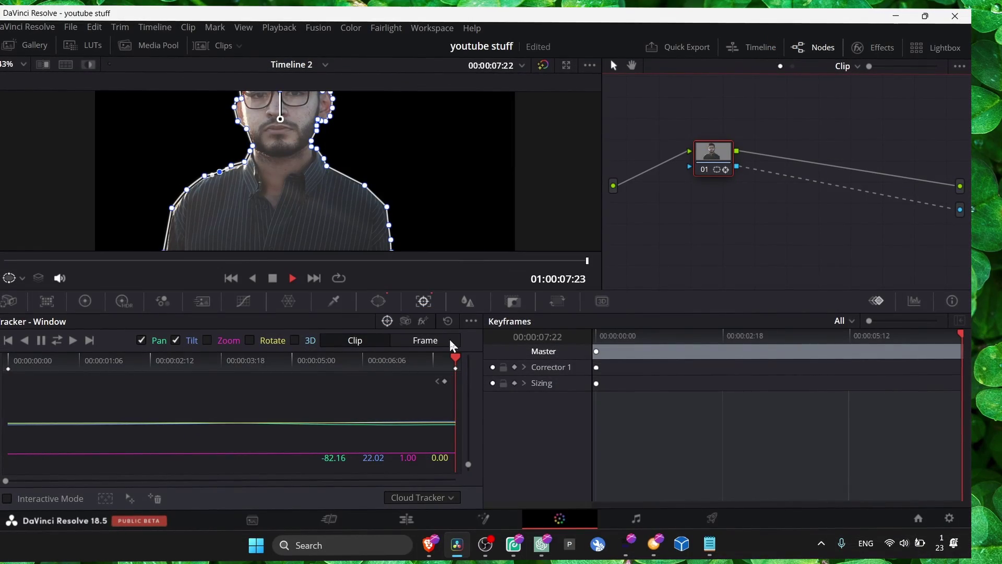
left_click(378, 301)
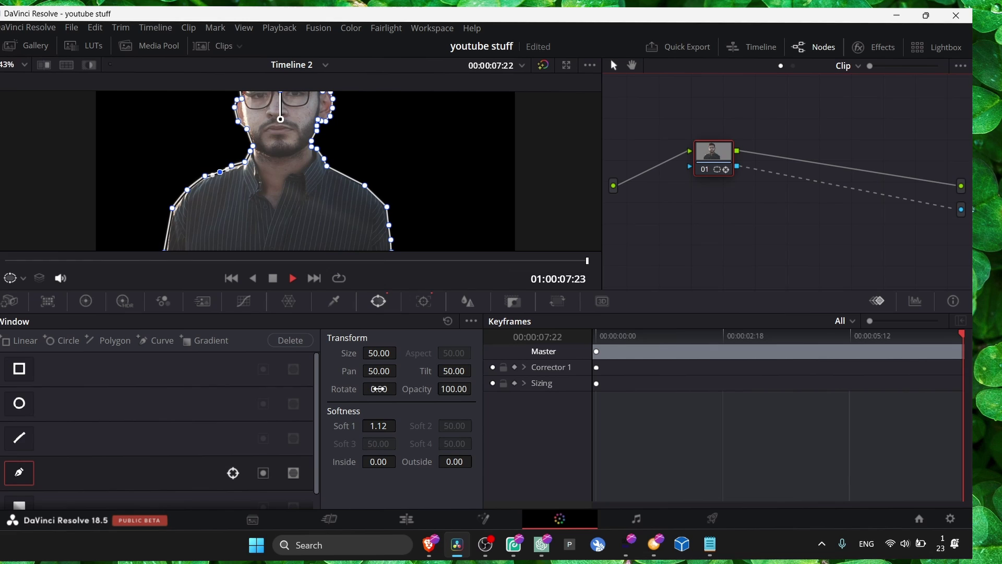
Raise Soft 1 to 1.30, inspect the mask edges in the viewer, and go to the Edit page
mouse_move(366, 419)
left_mouse_down()
mouse_move(400, 425)
mouse_move(376, 424)
left_mouse_up()
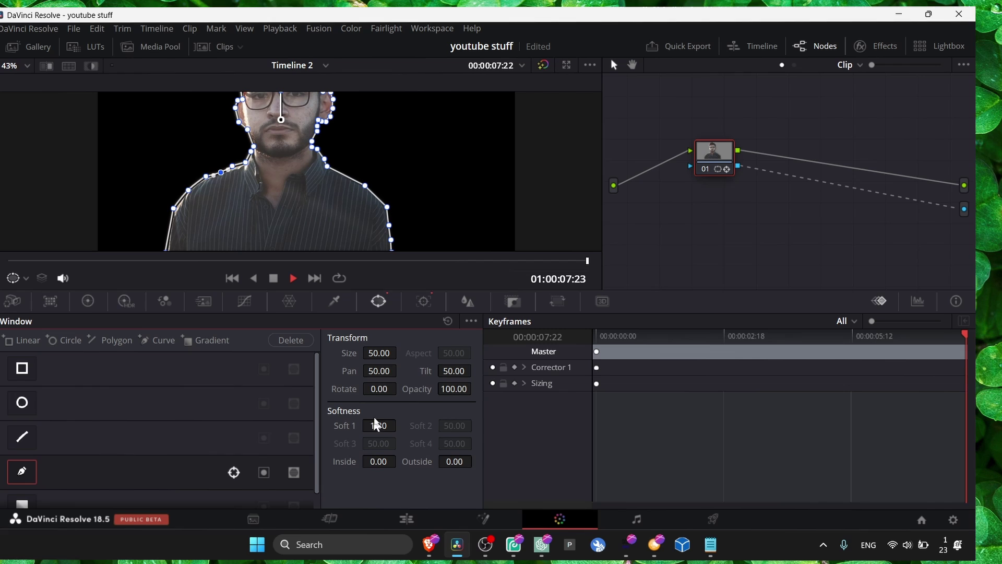
left_click_drag(334, 183, 362, 233)
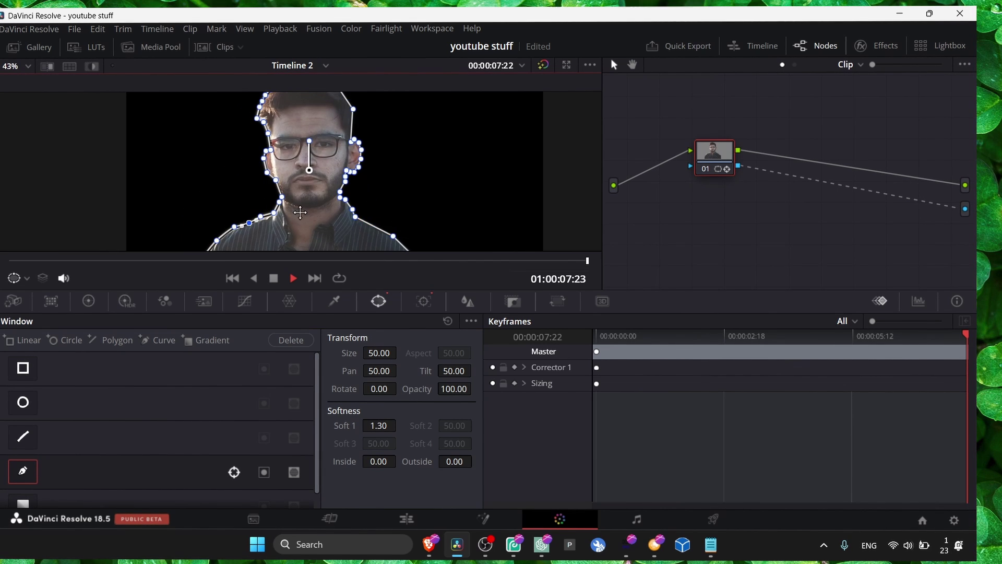
left_click_drag(300, 213, 353, 155)
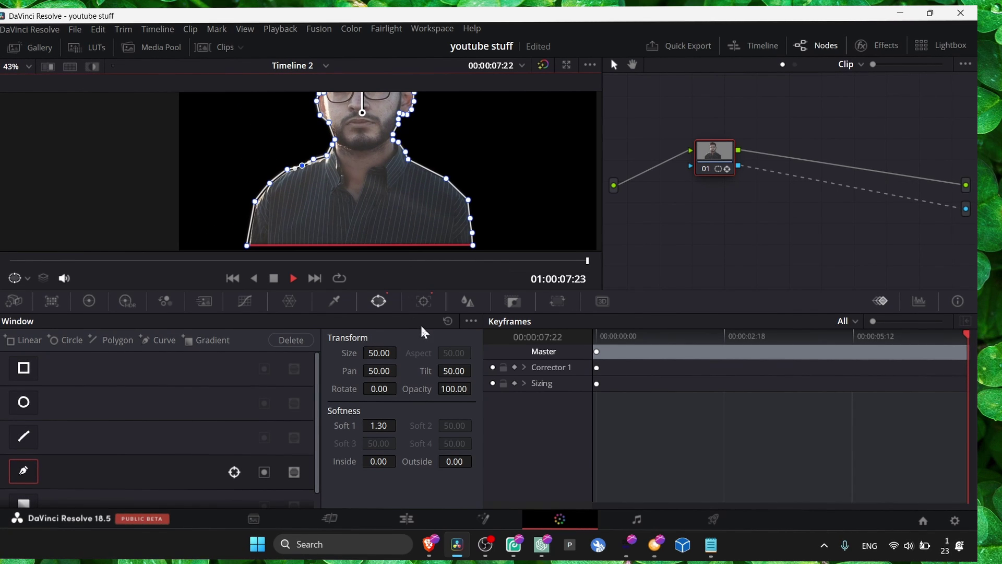
left_click(414, 516)
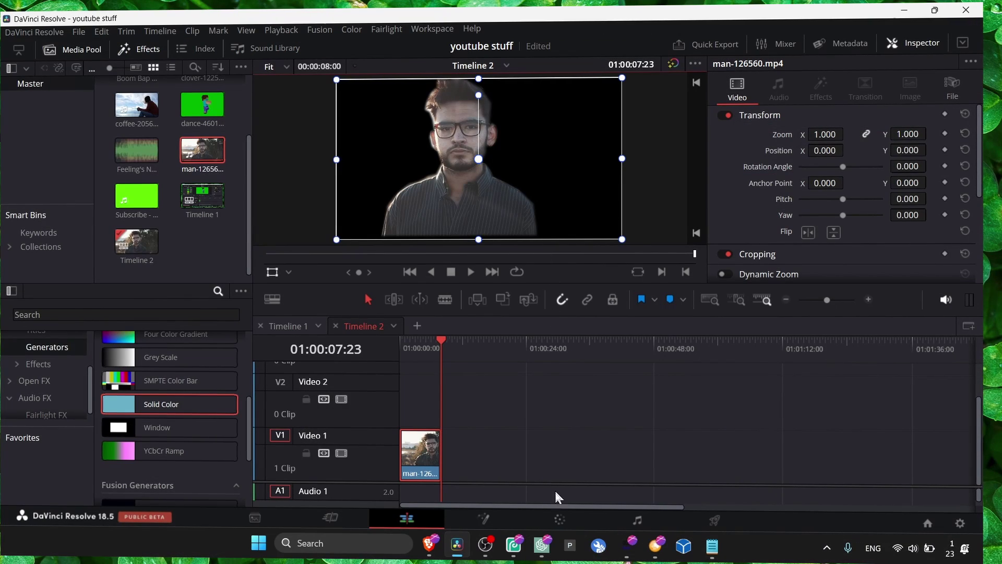
Back on the Edit page, play the masked man clip from the timeline start
left_click(560, 519)
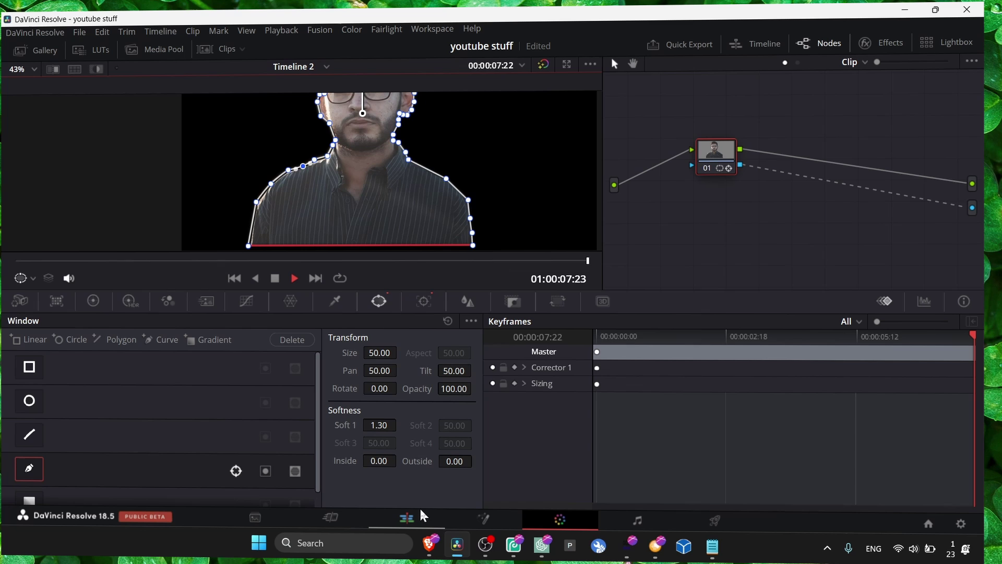
key("shift+4")
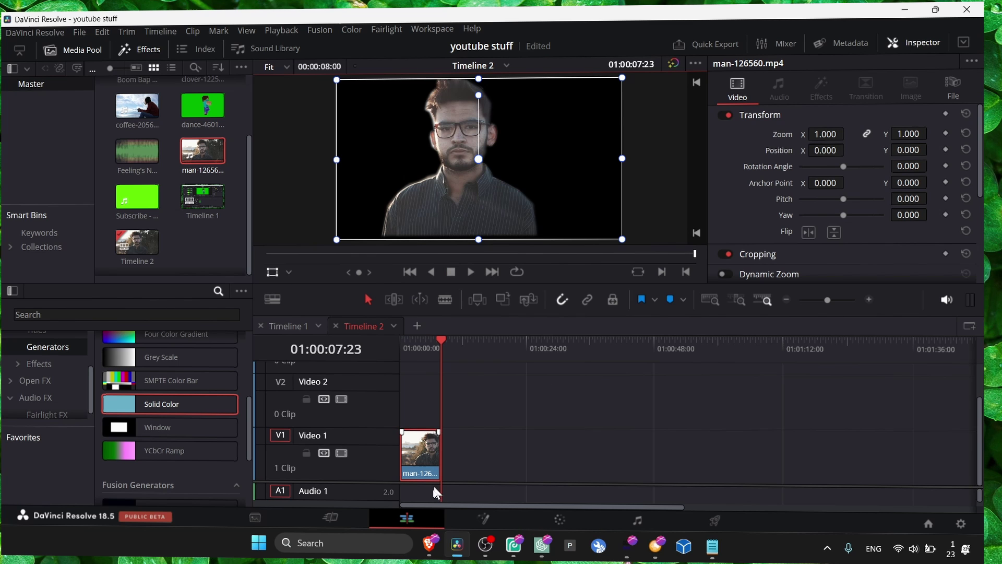
left_click_drag(430, 342, 407, 343)
key("space")
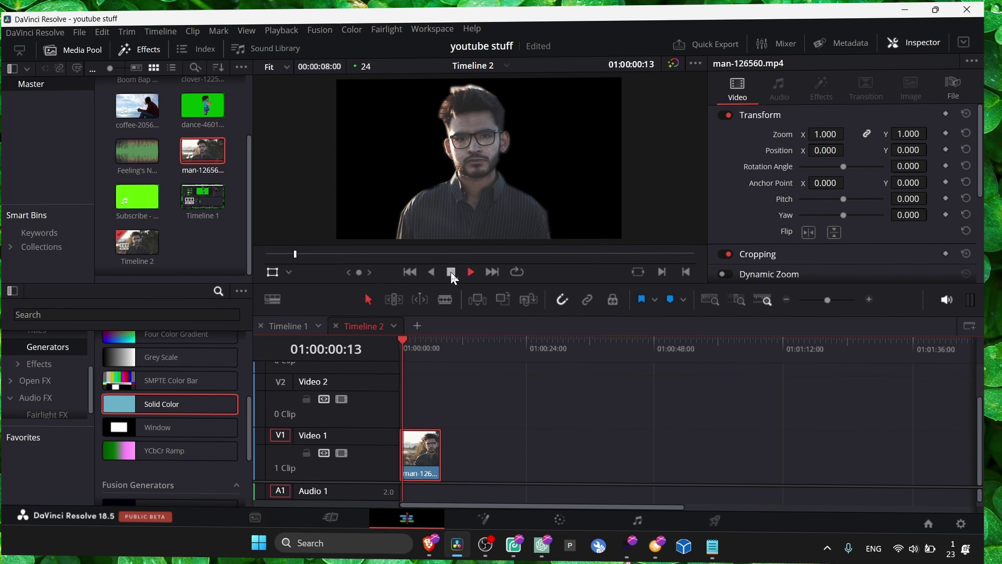
key("space")
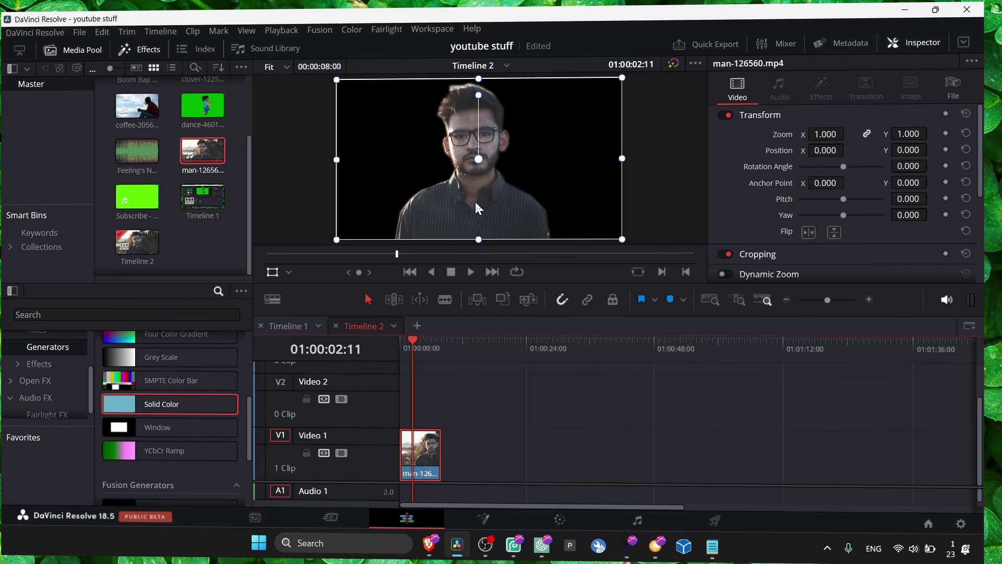
key("space")
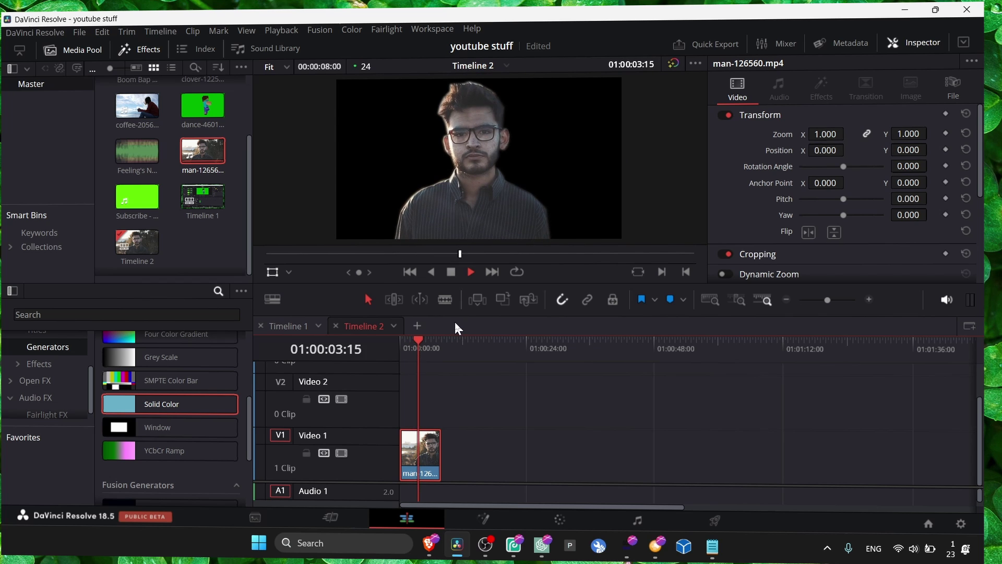
Move the man clip up to Video 2 and drop a Solid Color generator onto Video 1
left_click(436, 446)
left_click_drag(436, 446, 436, 394)
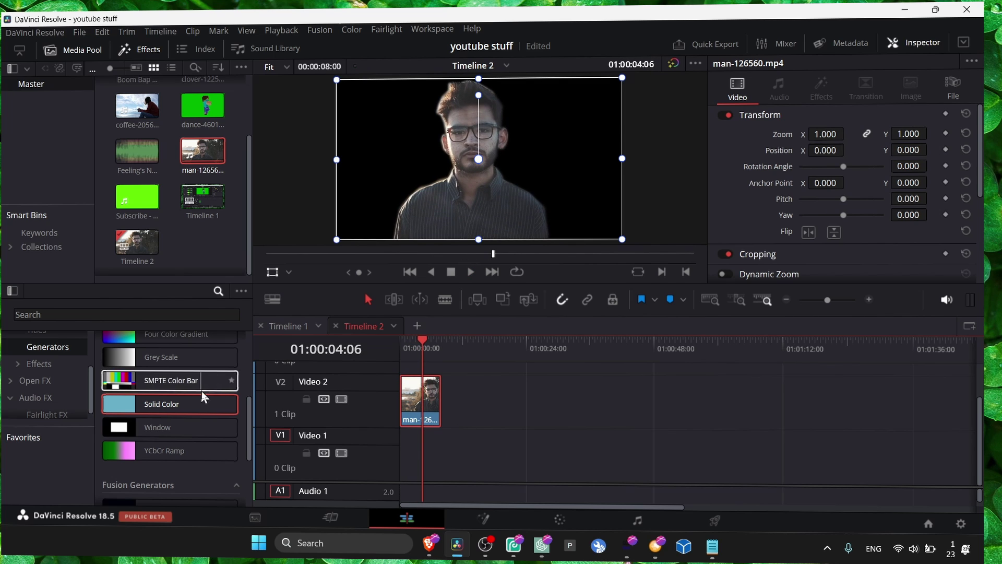
left_click_drag(203, 397, 443, 429)
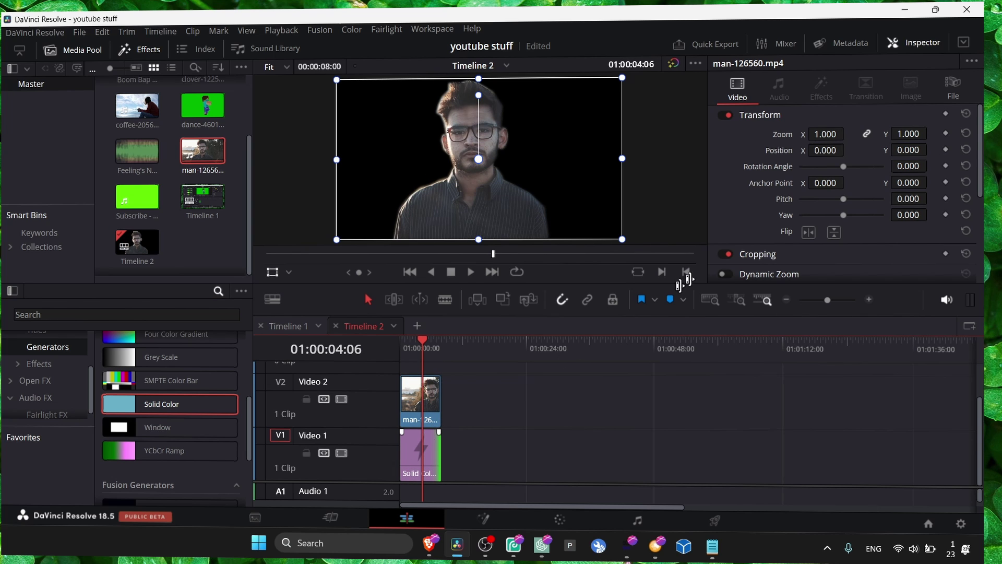
Set a colour for the Solid Color clip in the Inspector's Generator settings and preview the composite
left_click(424, 436)
scroll(824, 227, "down", 5)
scroll(800, 236, "down", 4)
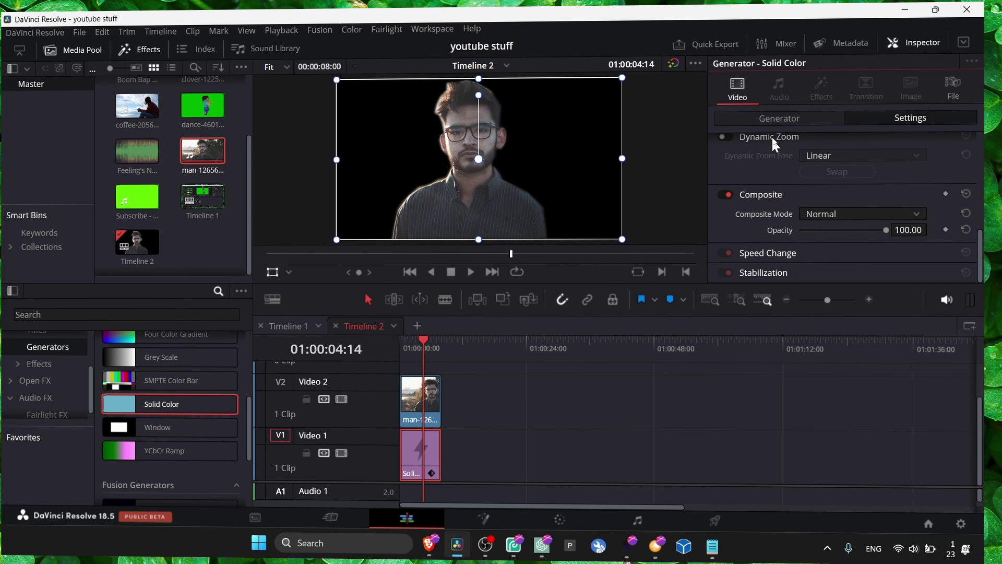
scroll(798, 204, "up", 8)
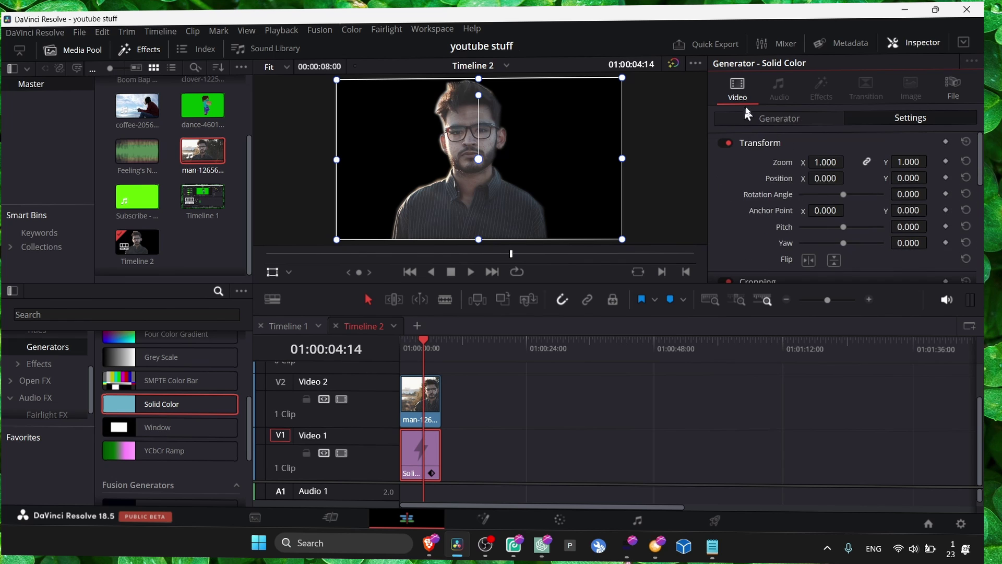
left_click(748, 116)
left_click(812, 162)
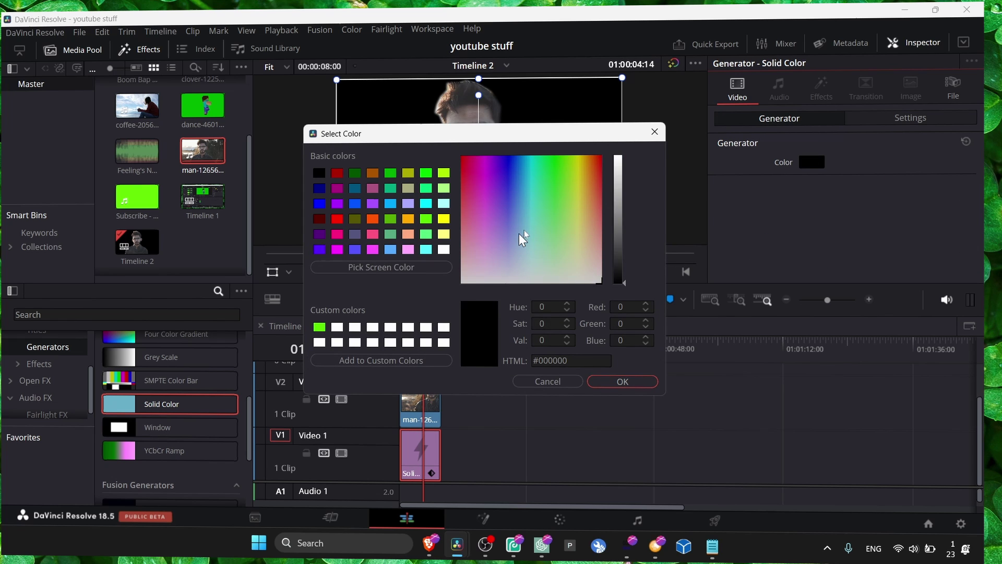
left_click_drag(523, 238, 507, 154)
left_click(615, 382)
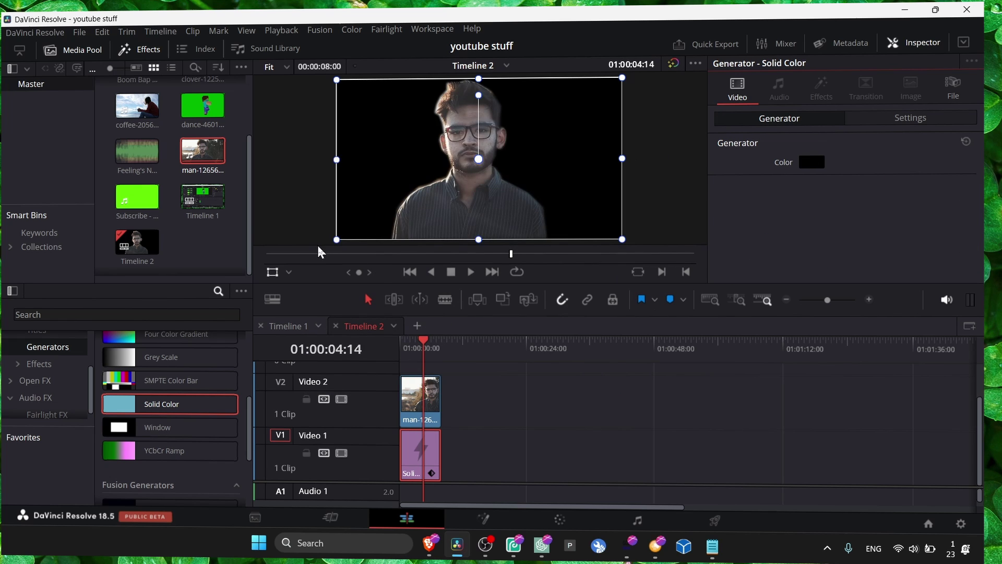
left_click(407, 349)
left_click_drag(405, 344, 419, 345)
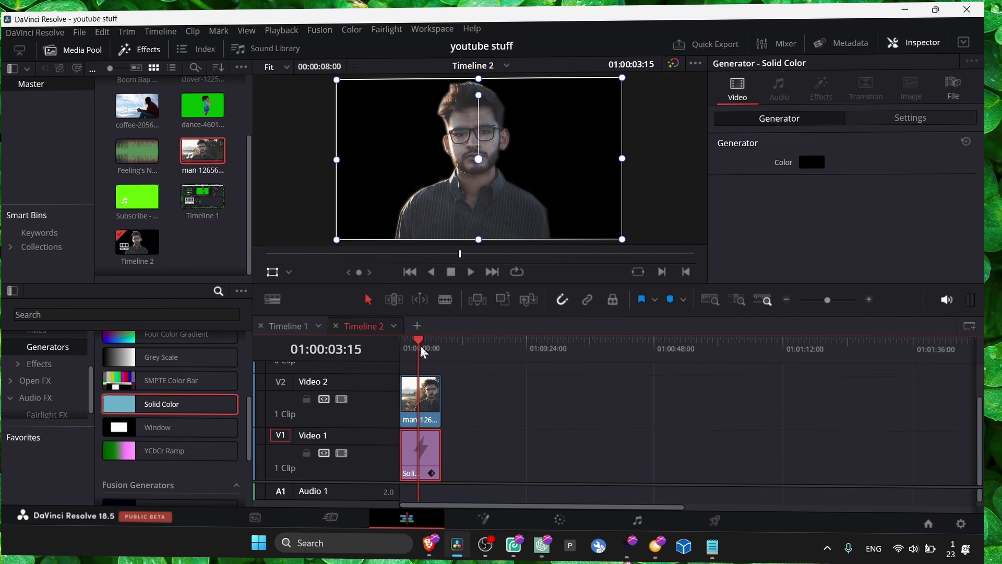
Change the solid to the saved custom green and drag coffee-20564.mp4 into the timeline
left_click(812, 163)
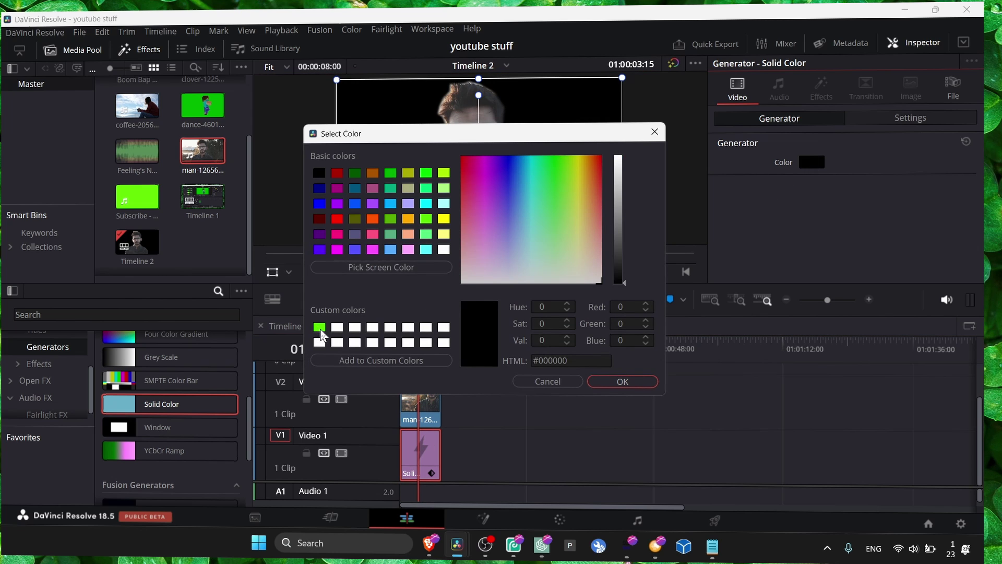
left_click(320, 327)
left_click(621, 381)
left_click_drag(137, 107, 450, 449)
Place coffee-20564.mp4 on Video 1, preview the masked-man composite, then bring OBS forward
left_click_drag(425, 405, 496, 400)
left_click(495, 342)
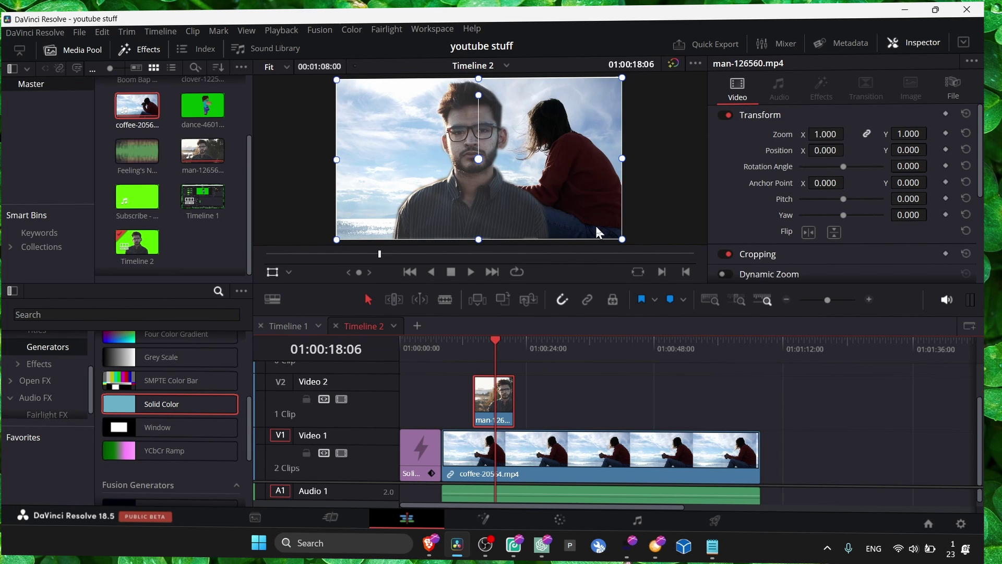
left_click(486, 544)
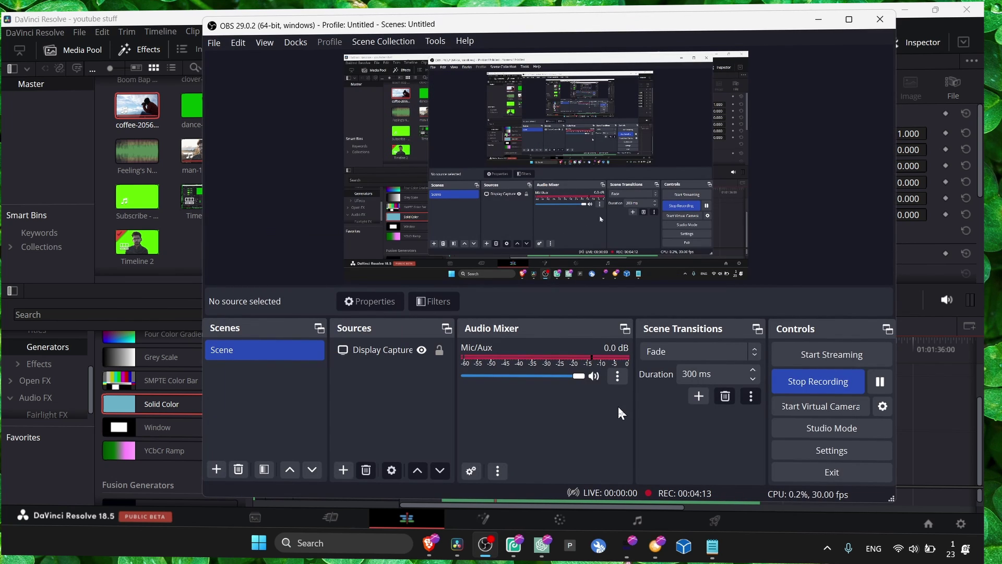